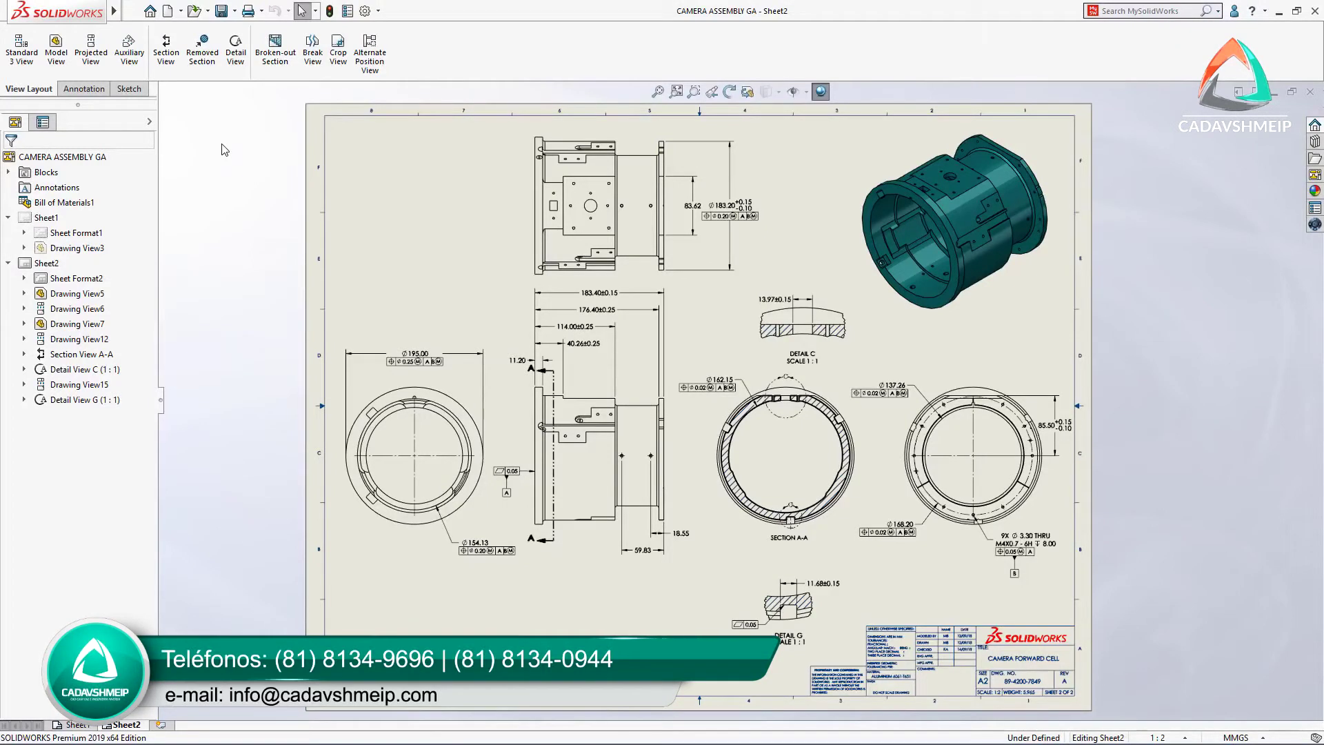
- Cut a removed section between two opposed edges of the side view and place Removed Section1 below it
left_click(205, 61)
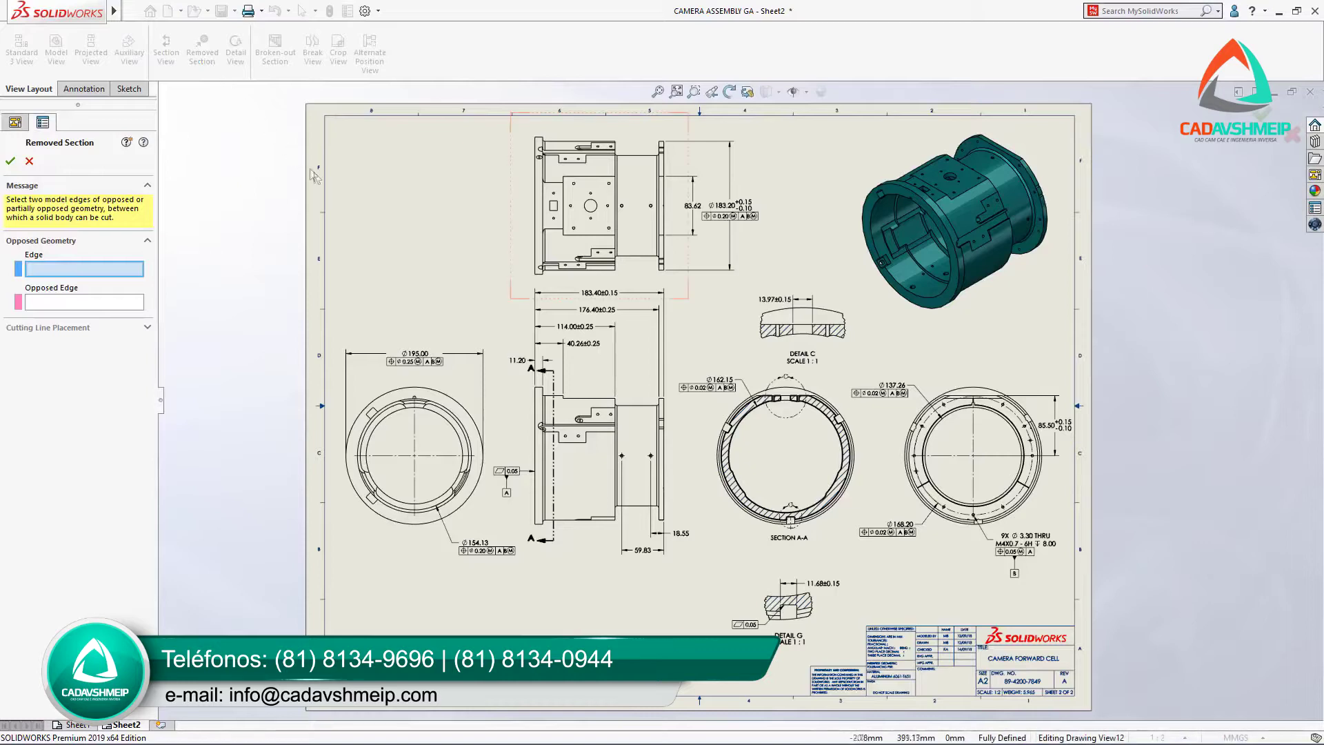
left_click(571, 399)
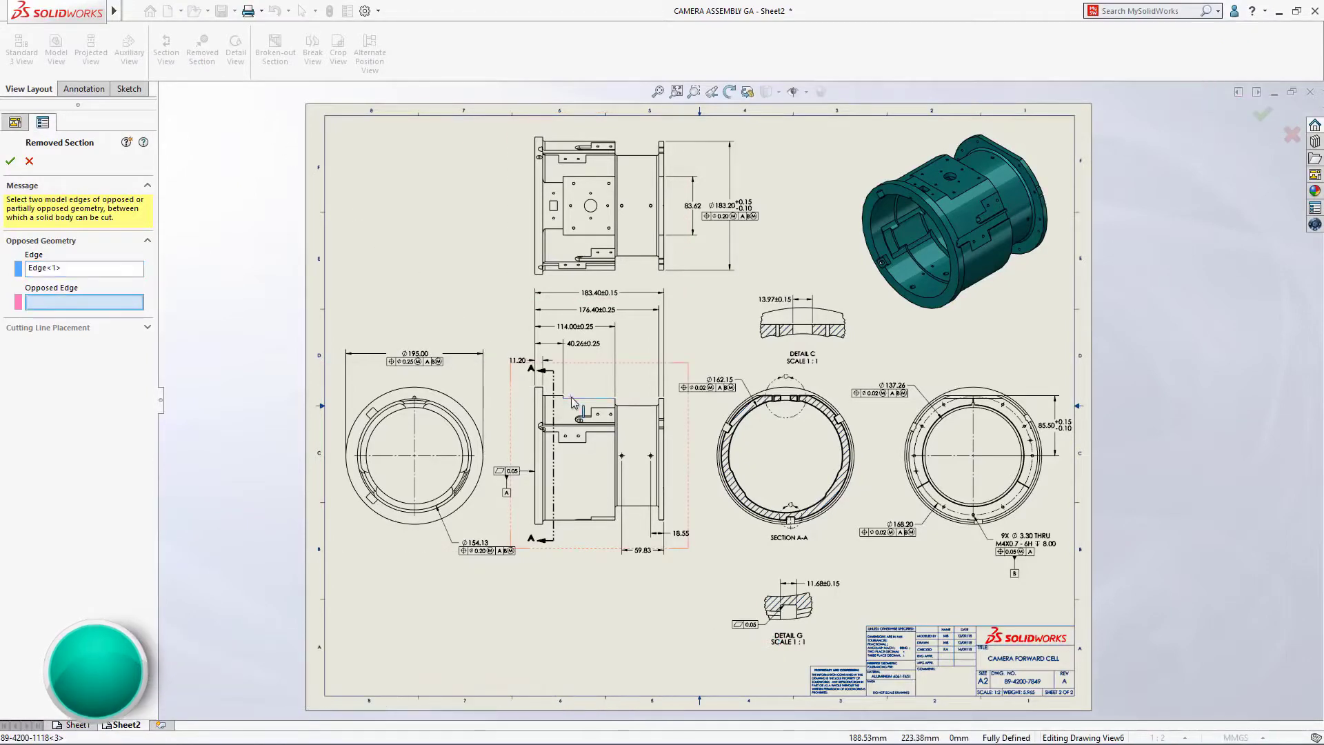
left_click(567, 523)
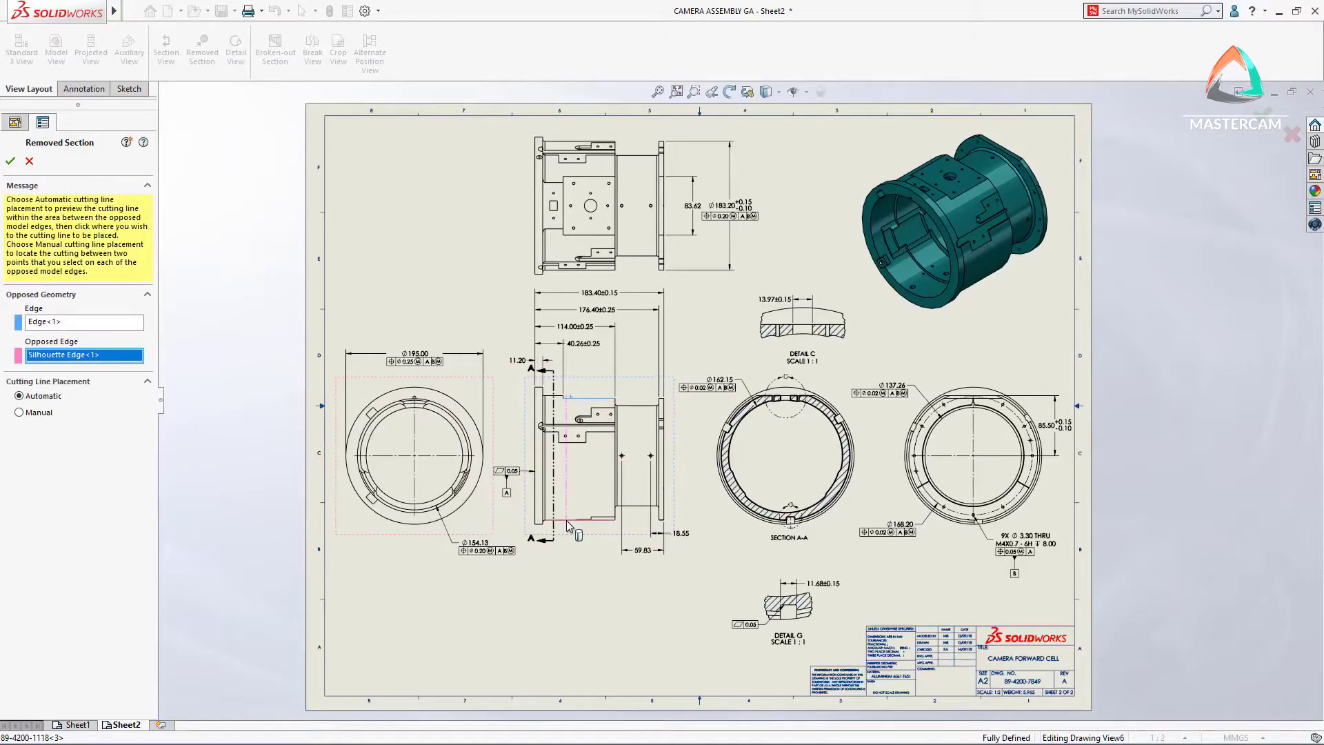
left_click(567, 524)
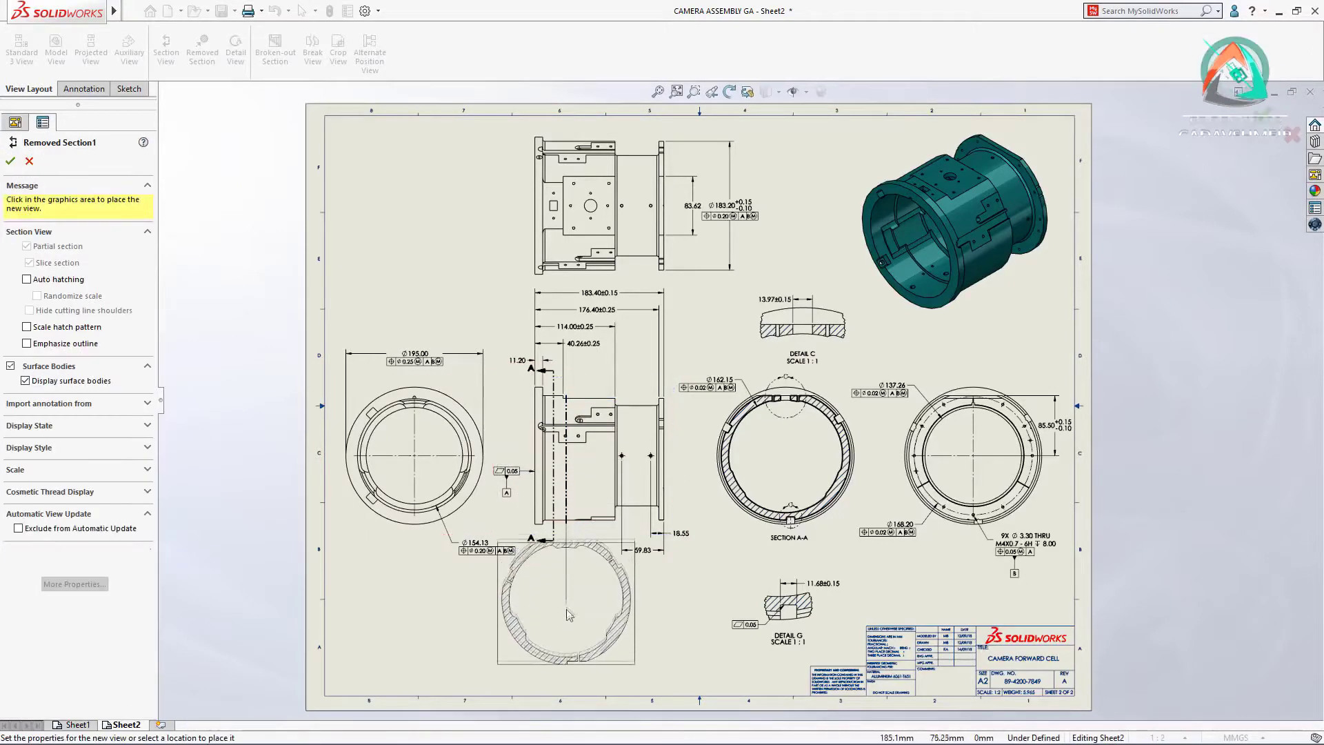
left_click(565, 626)
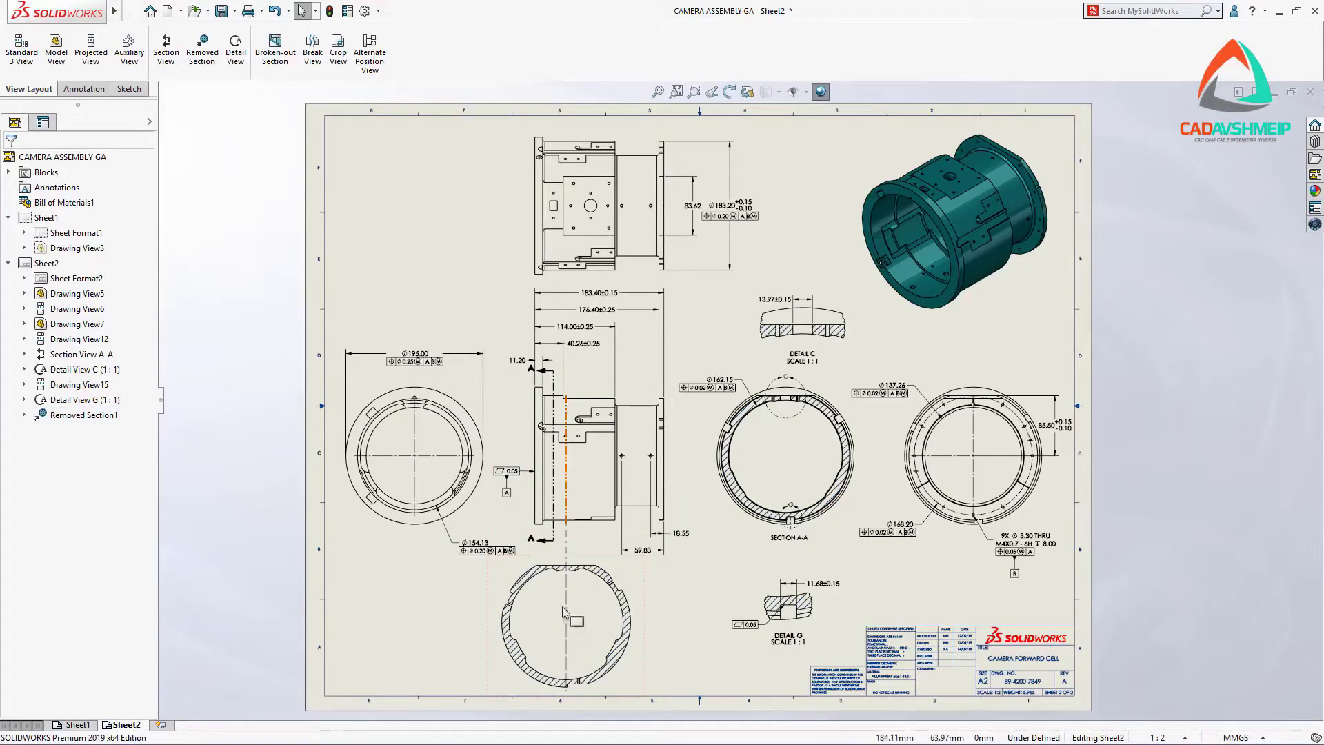
- On the top view's Ø183.20 dimension, add GN to the +0.15 limit and LP to the -0.10 limit
right_click_drag(441, 147, 498, 137)
left_click_drag(565, 191, 819, 325)
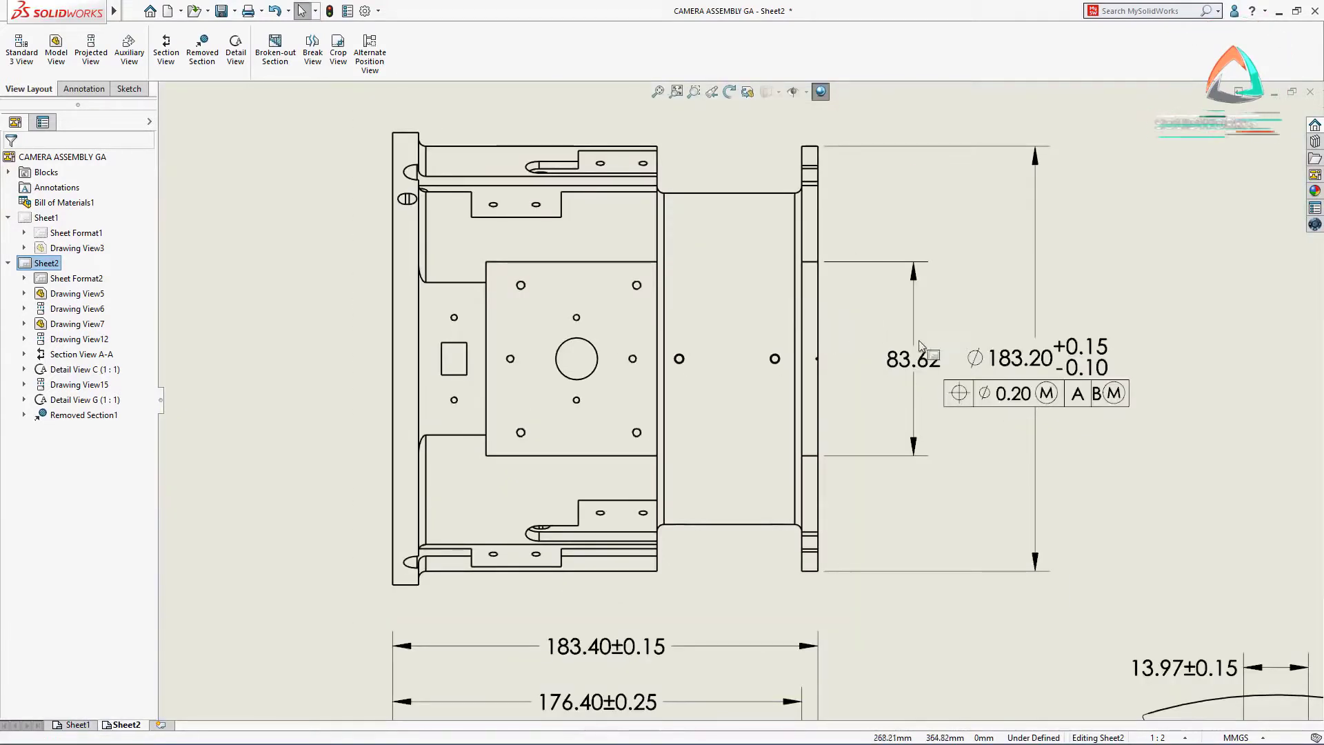
left_click(1012, 353)
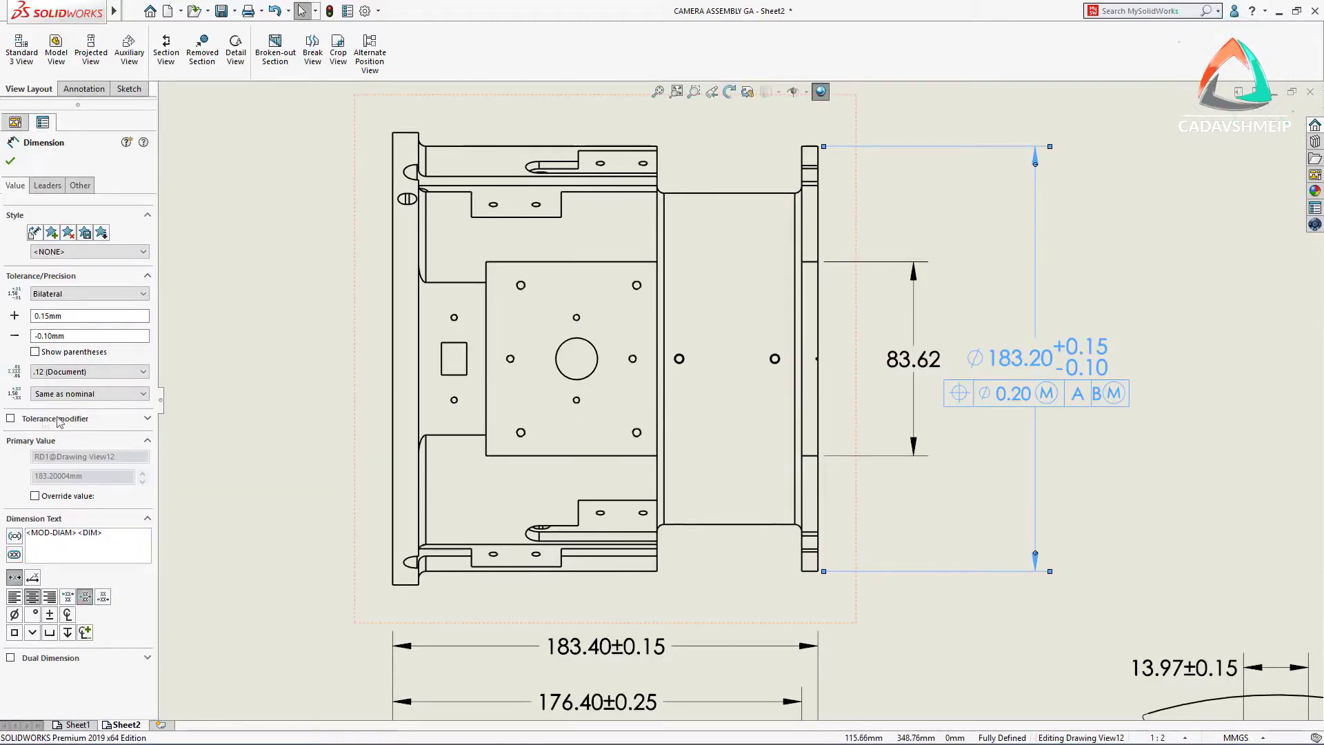
left_click(10, 418)
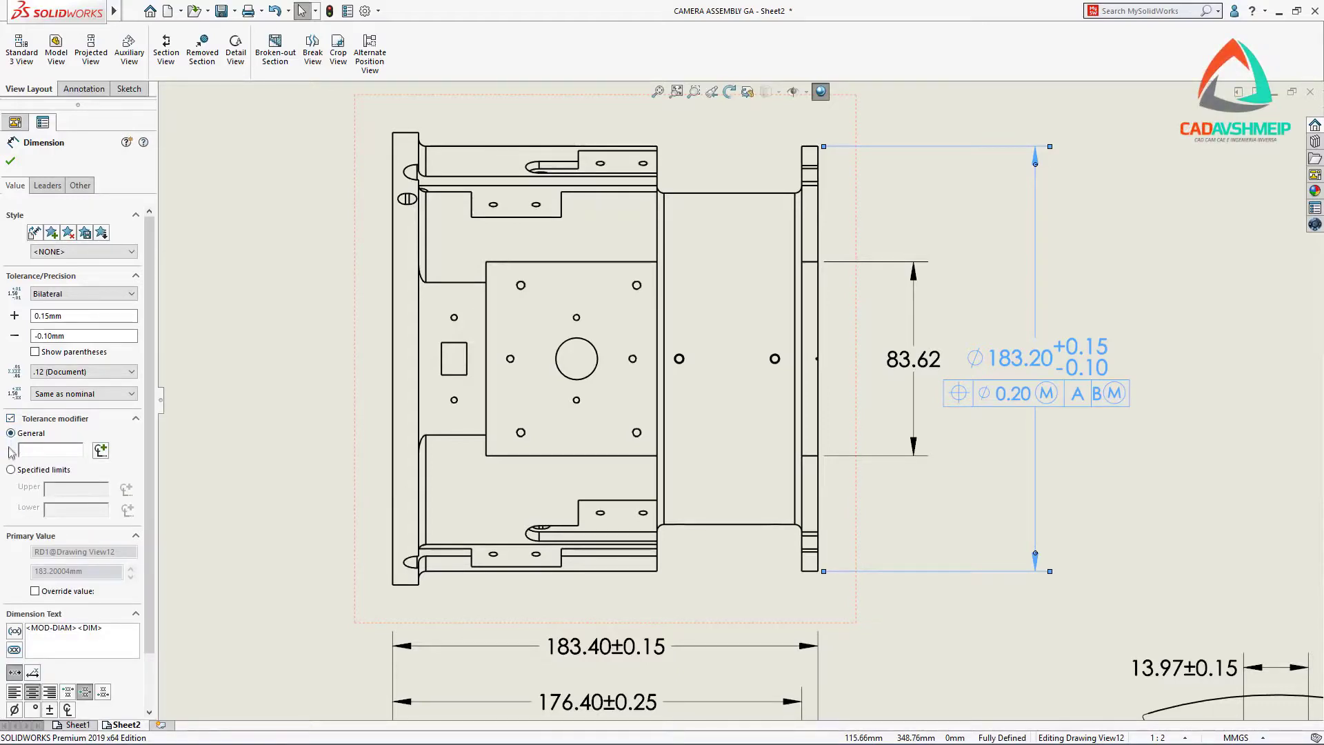
left_click(11, 470)
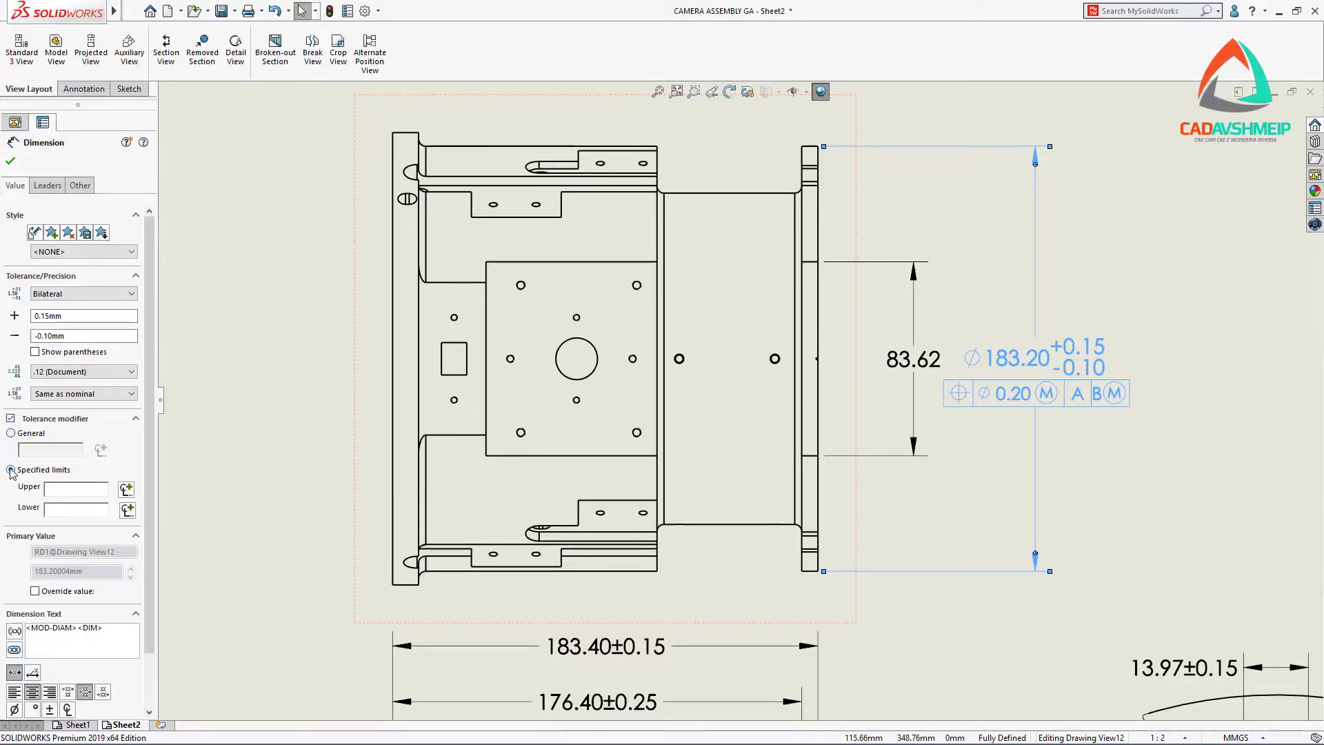
left_click(125, 489)
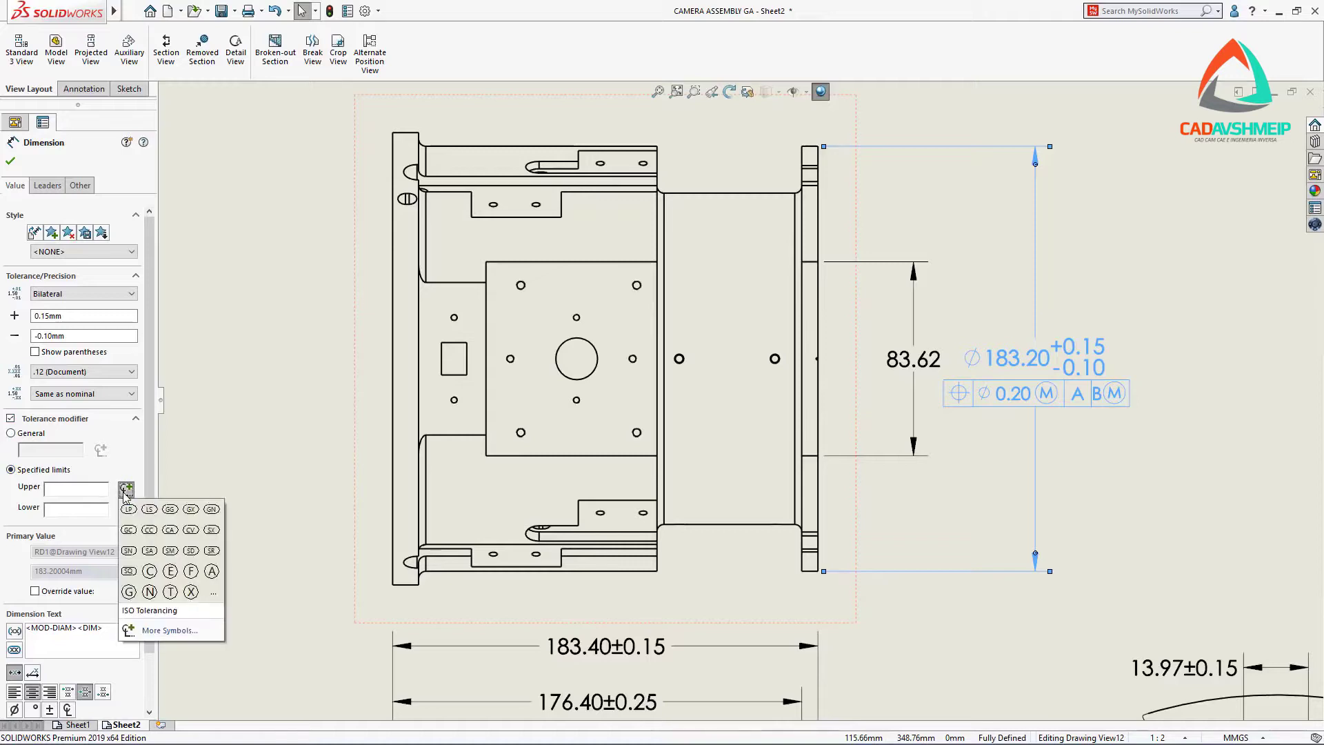
left_click(211, 509)
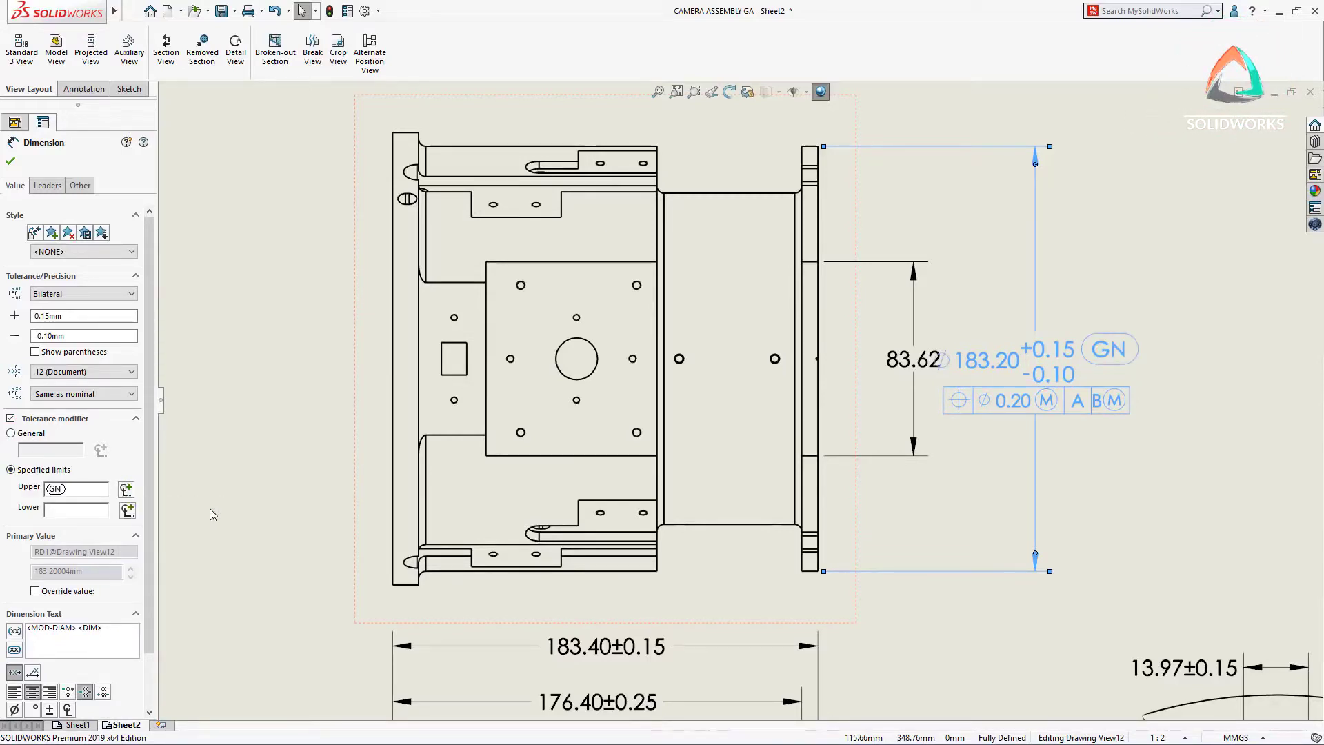
left_click(127, 510)
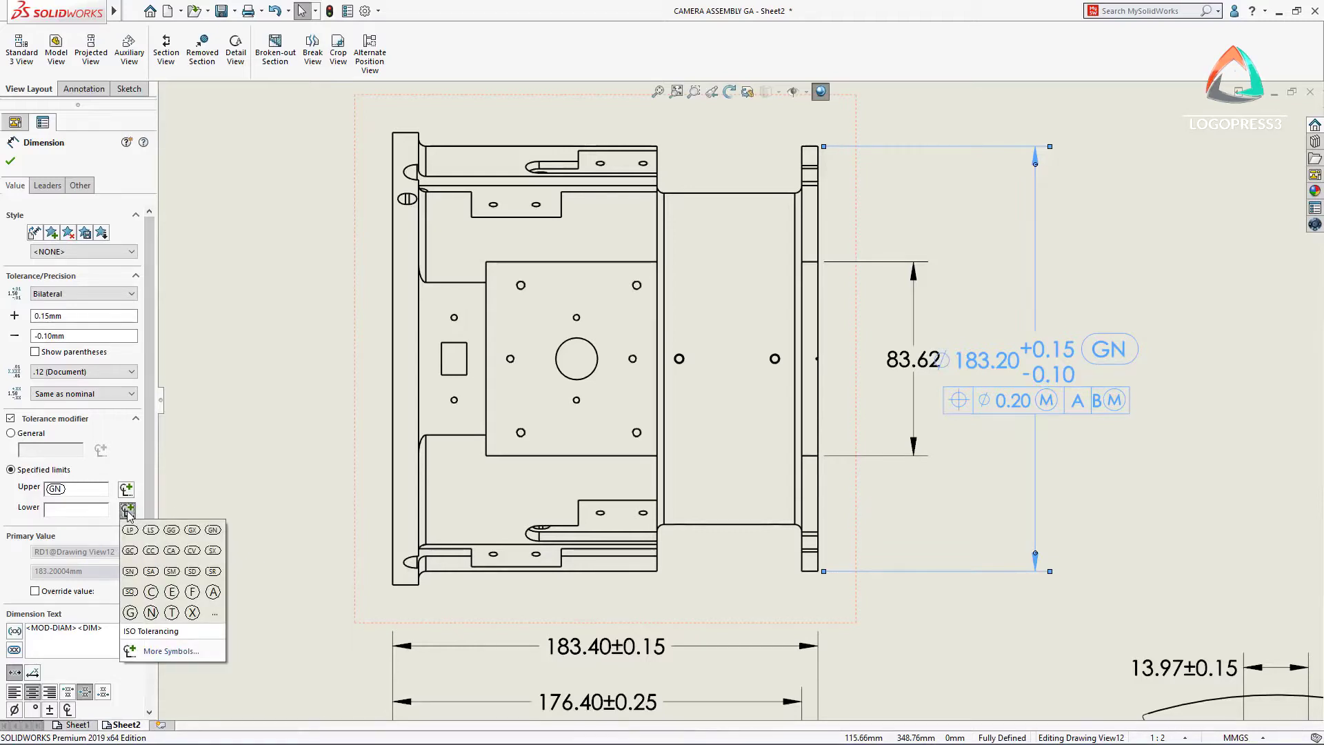
left_click(129, 529)
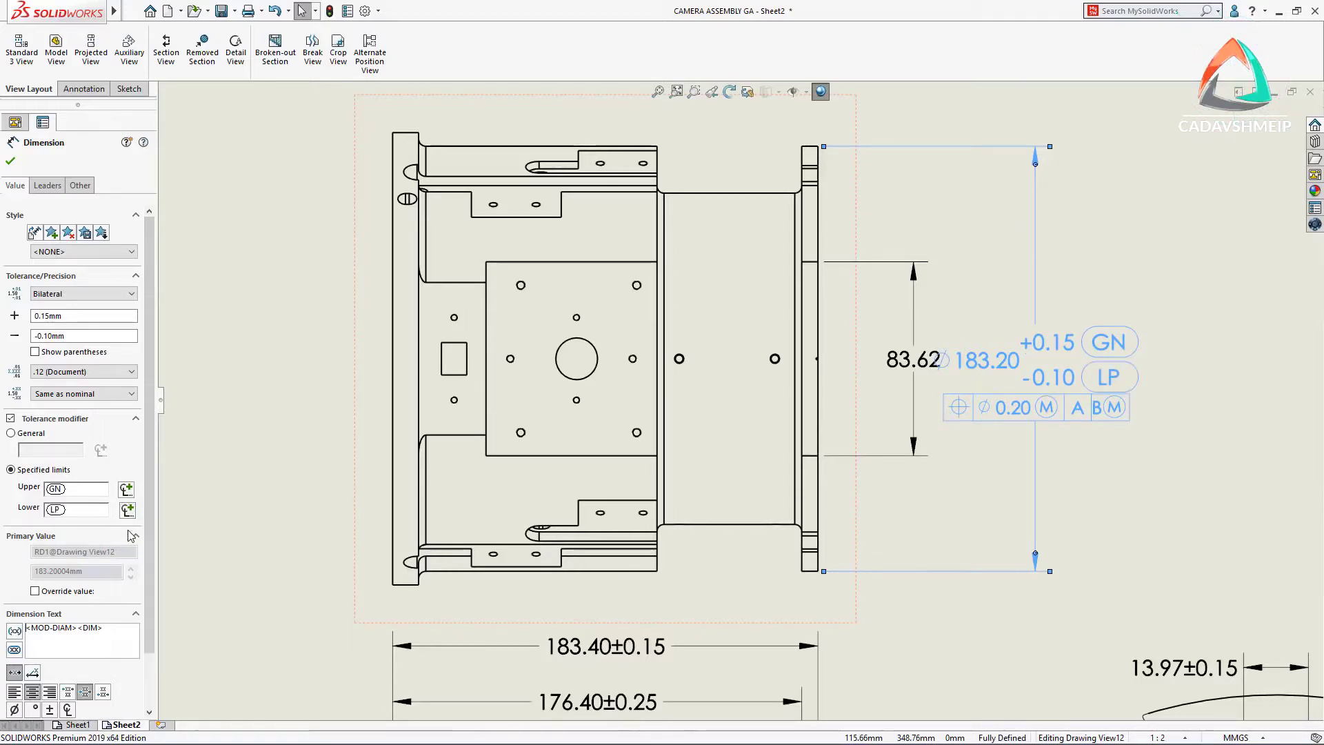
left_click(221, 473)
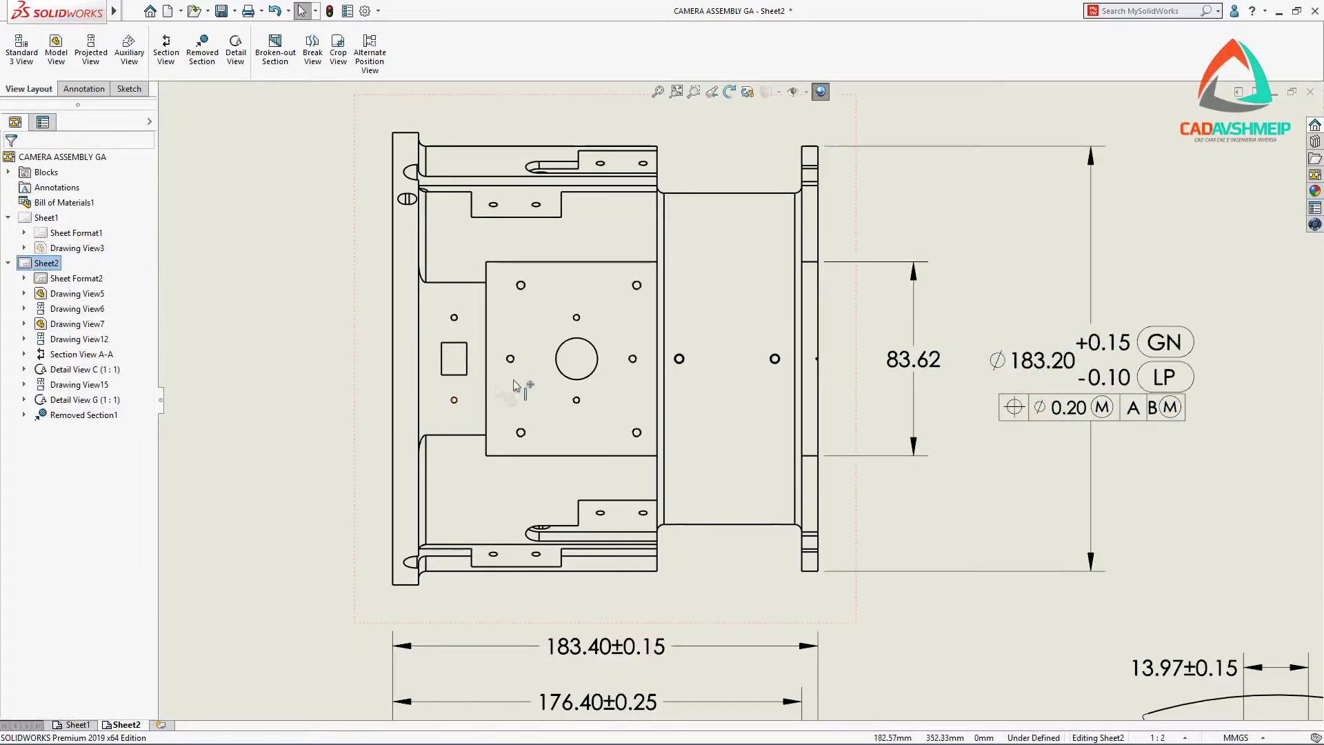
- Insert a hole table for the plate face, using the central hole edge as origin, placed top-left
scroll(522, 398, "up", 4)
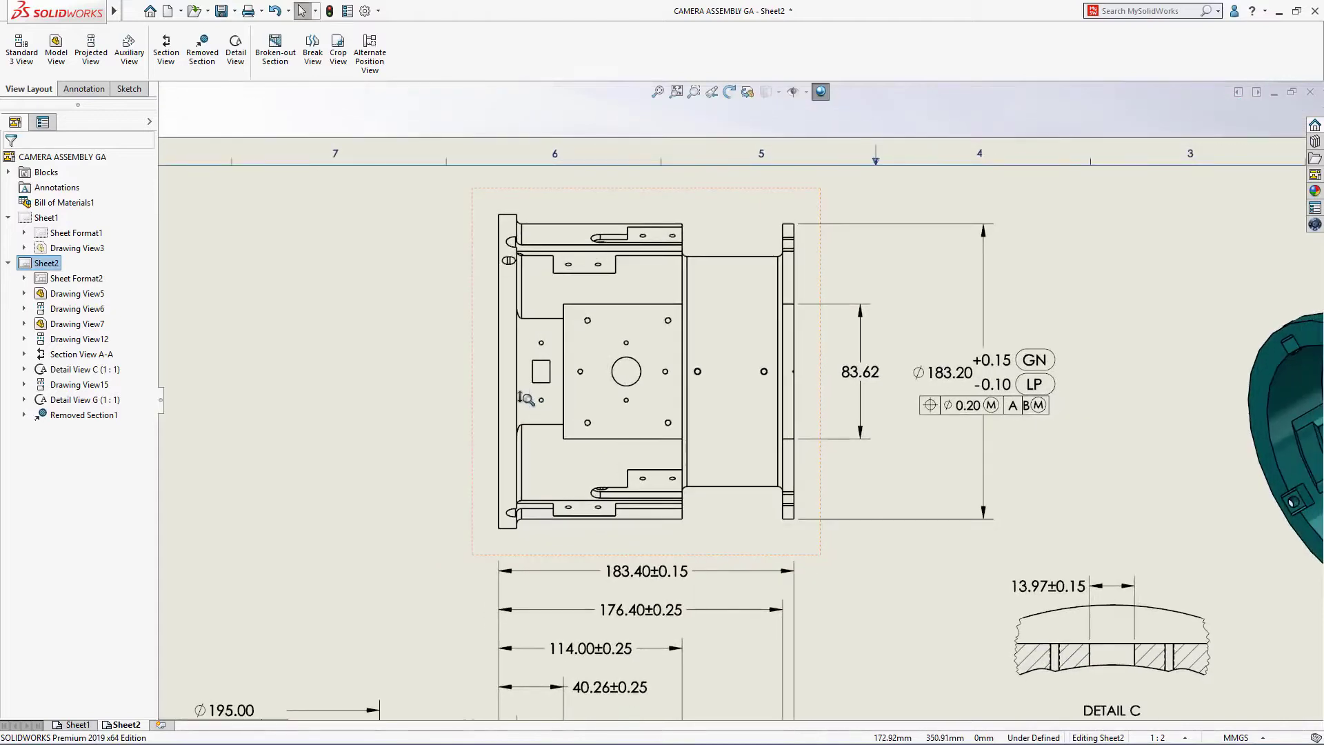
mouse_move(522, 398)
middle_mouse_down()
mouse_move(527, 387)
mouse_move(650, 391)
middle_mouse_up()
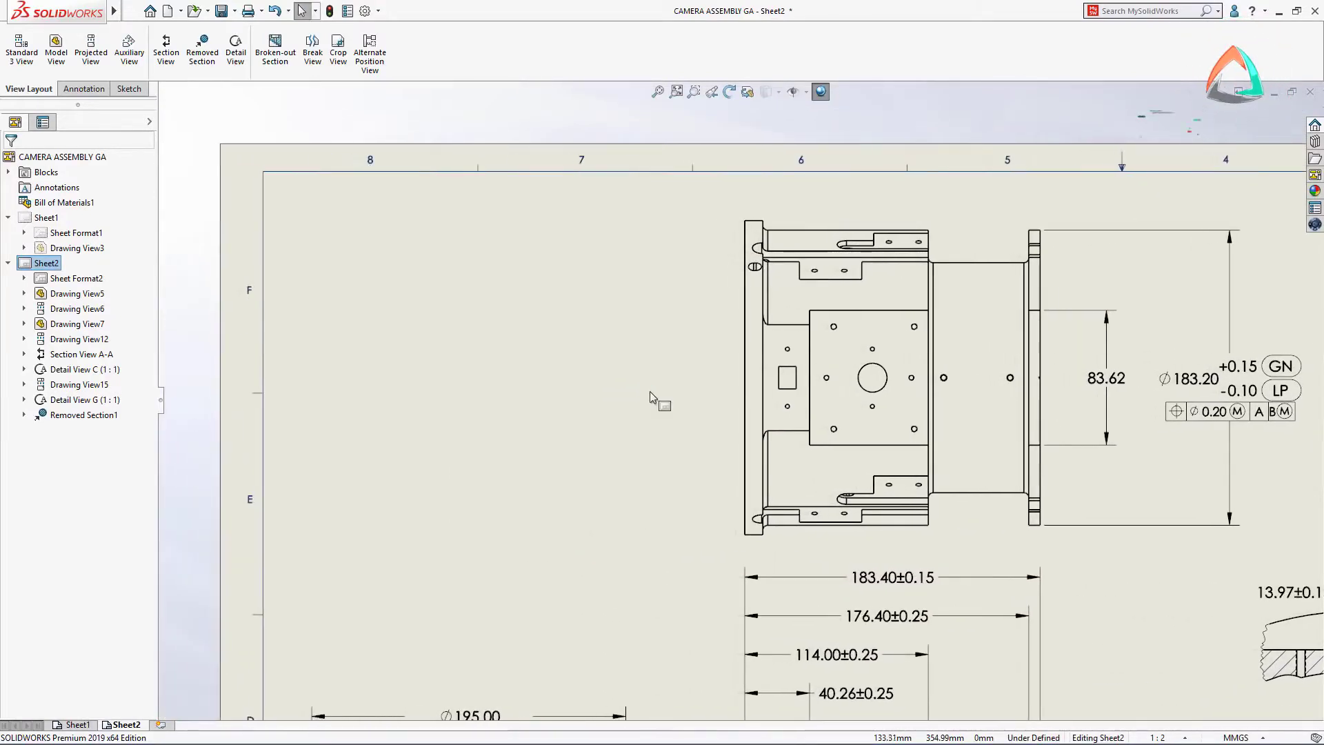
right_click(474, 376)
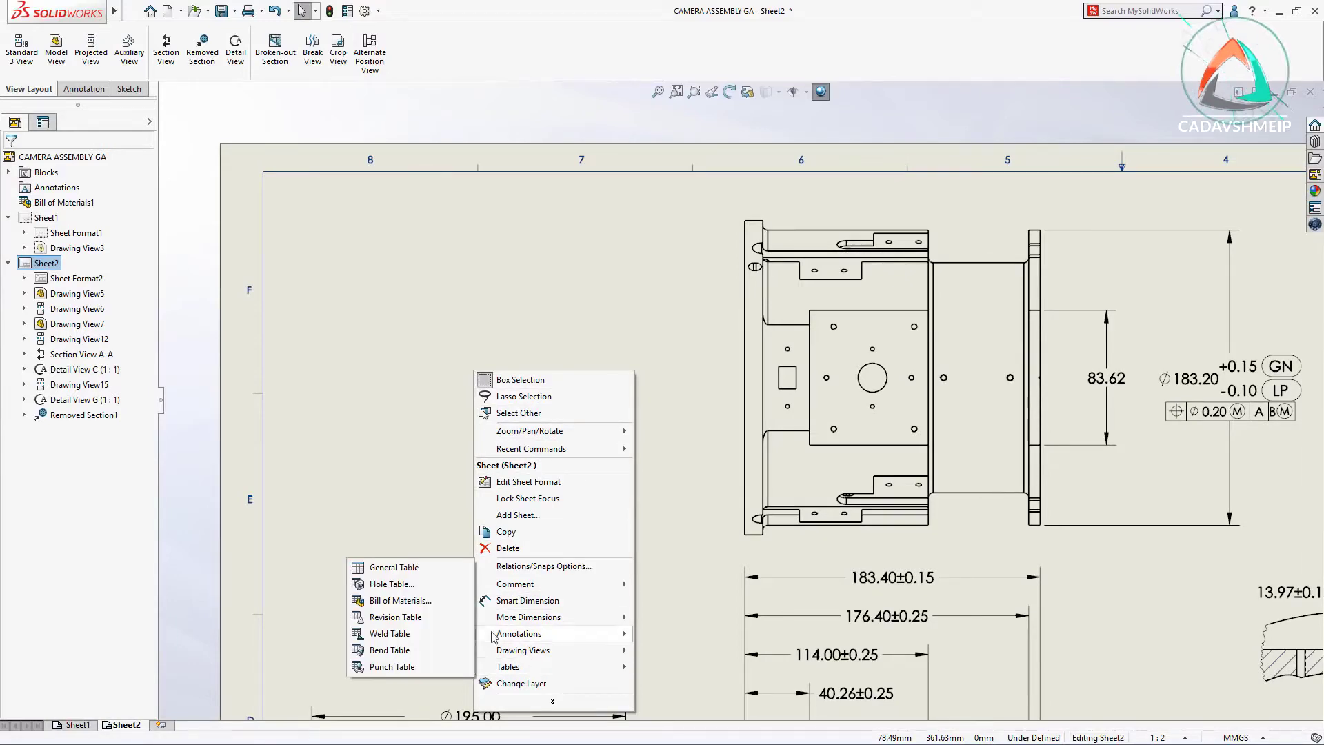
left_click(422, 585)
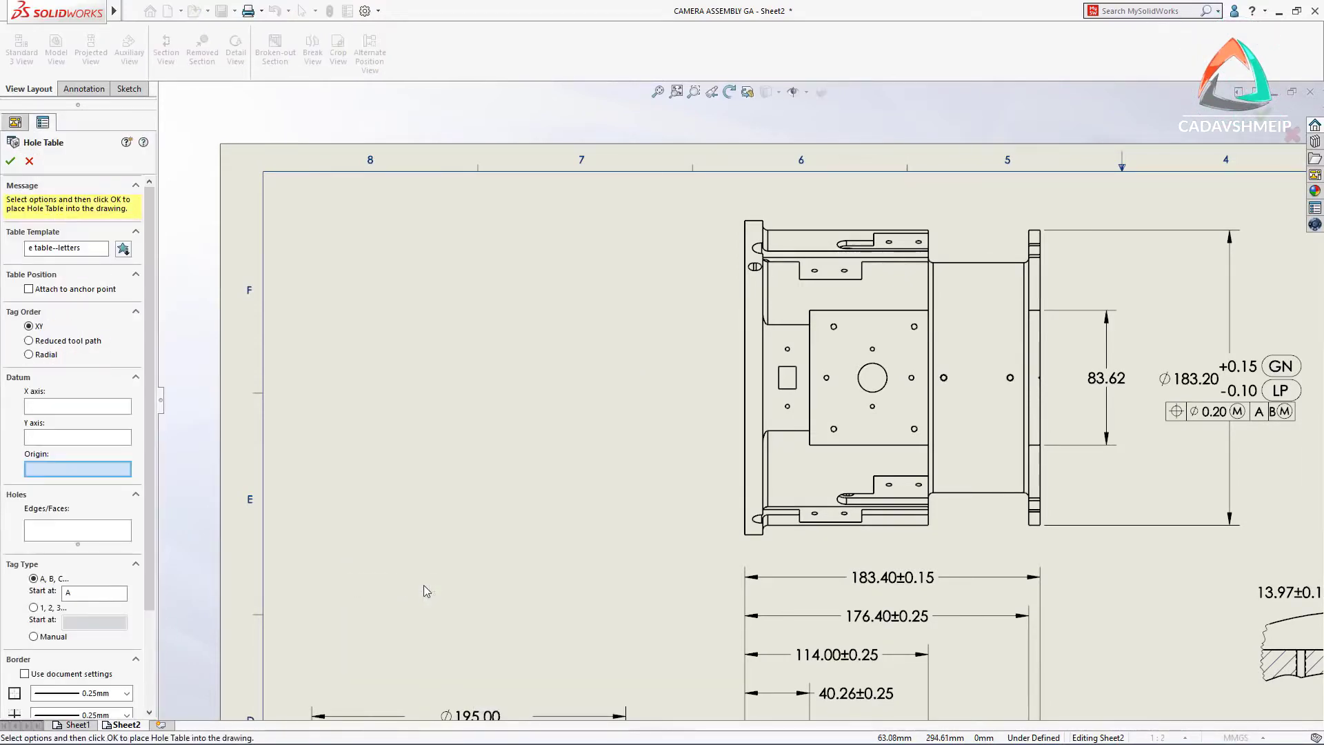
left_click(864, 392)
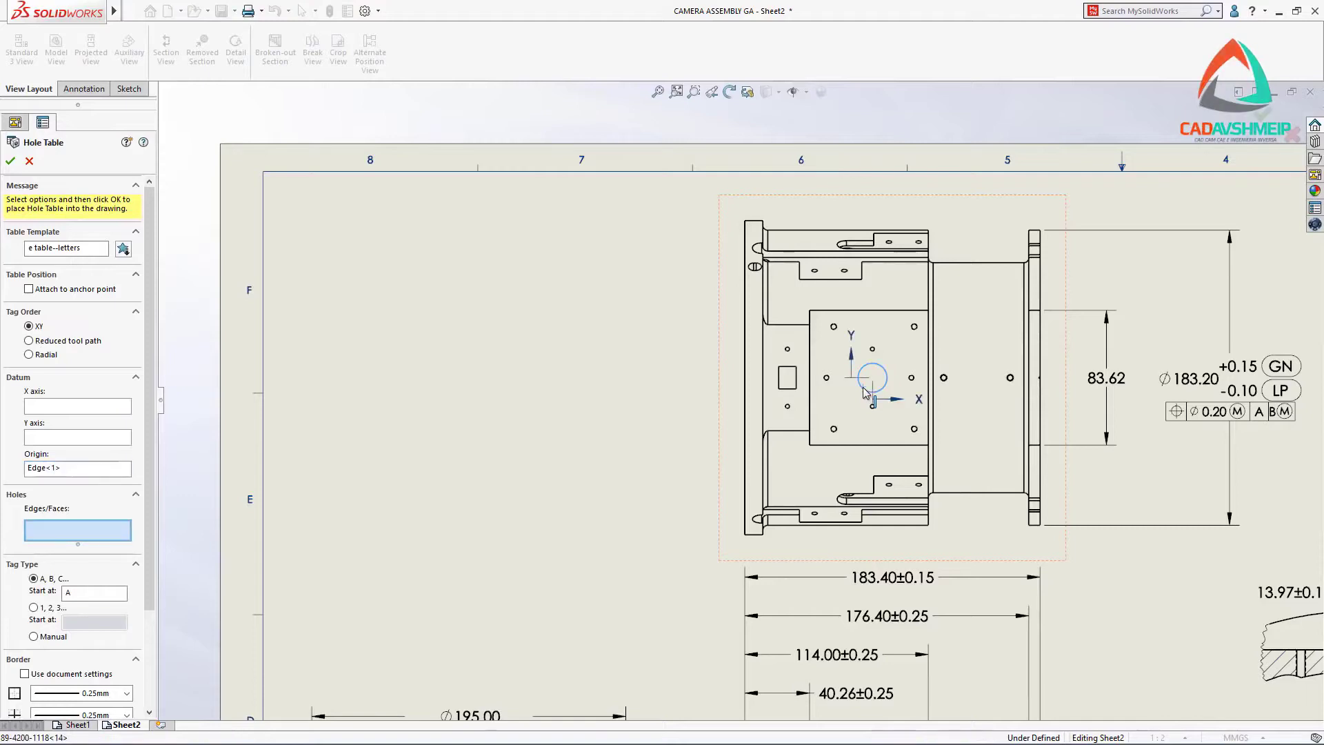
left_click(843, 404)
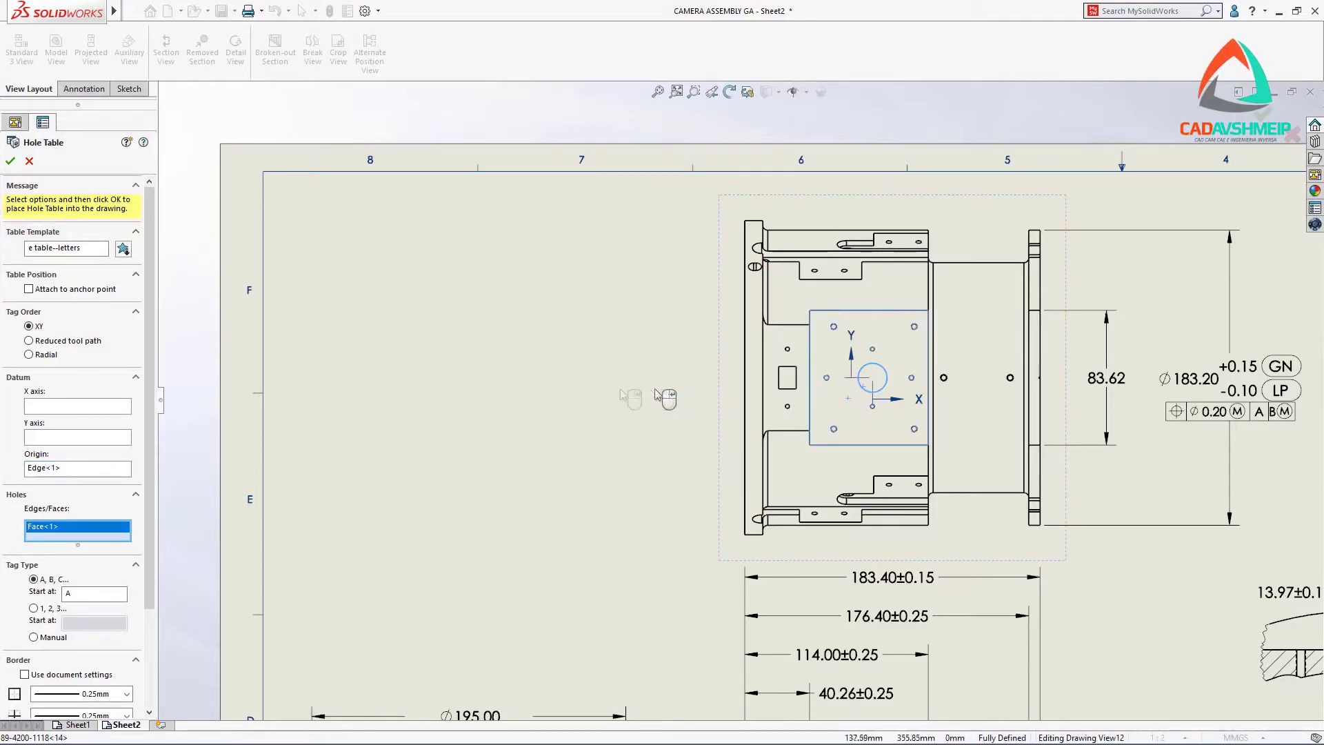
right_click(556, 395)
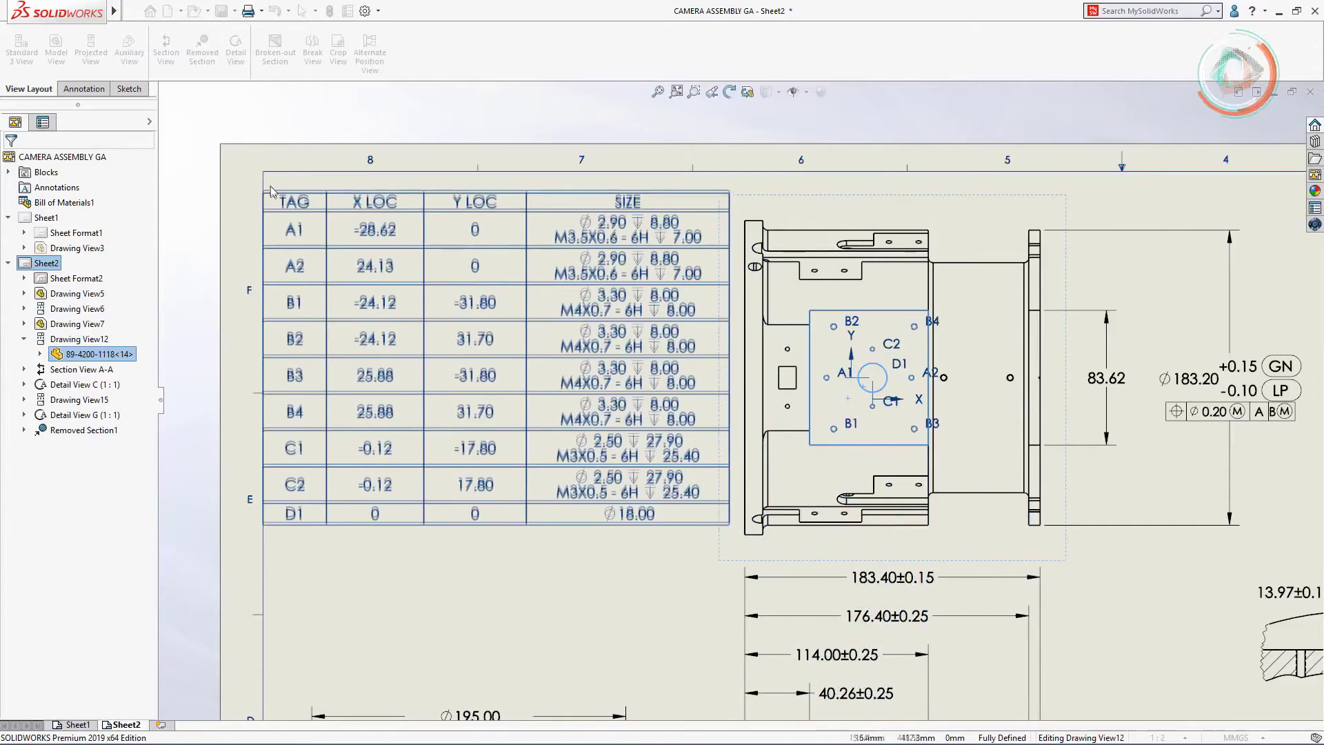
left_click(269, 185)
- Hide the hole table's origin indicator and set its tag order to Radial
left_click(270, 184)
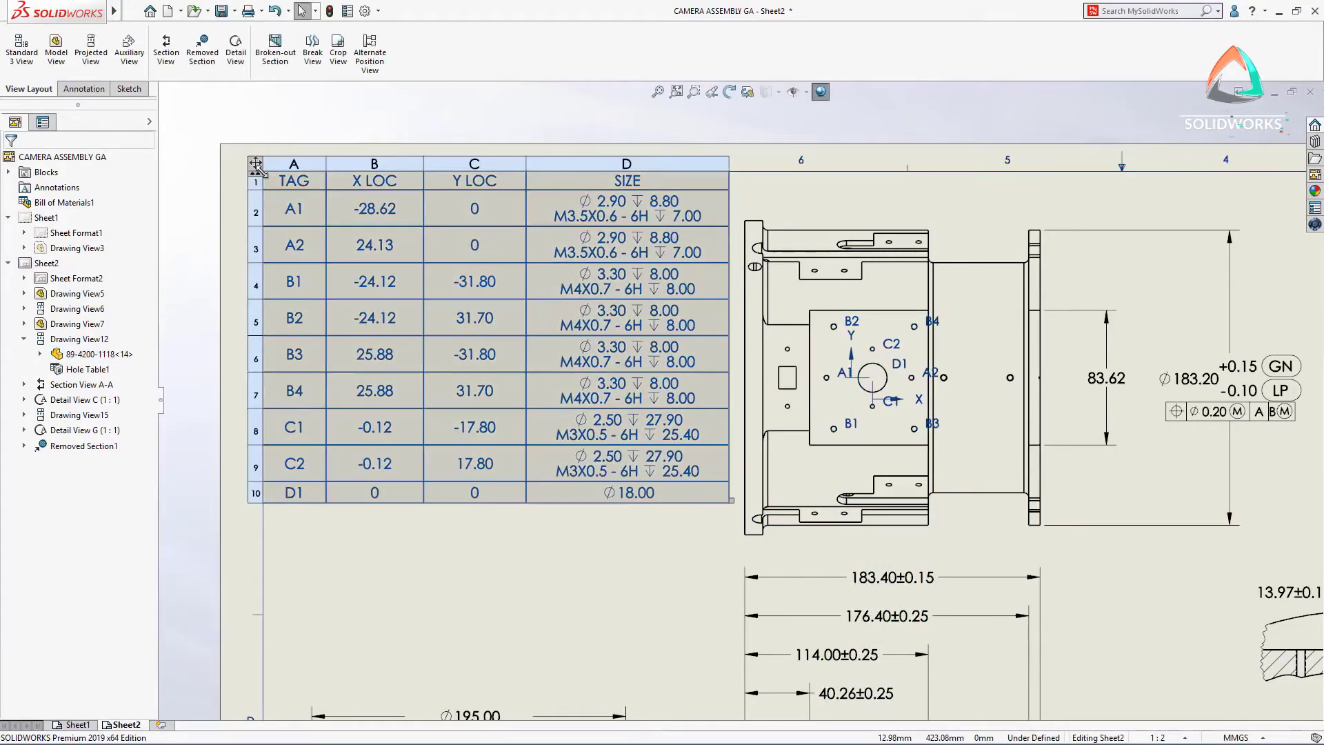
left_click(34, 599)
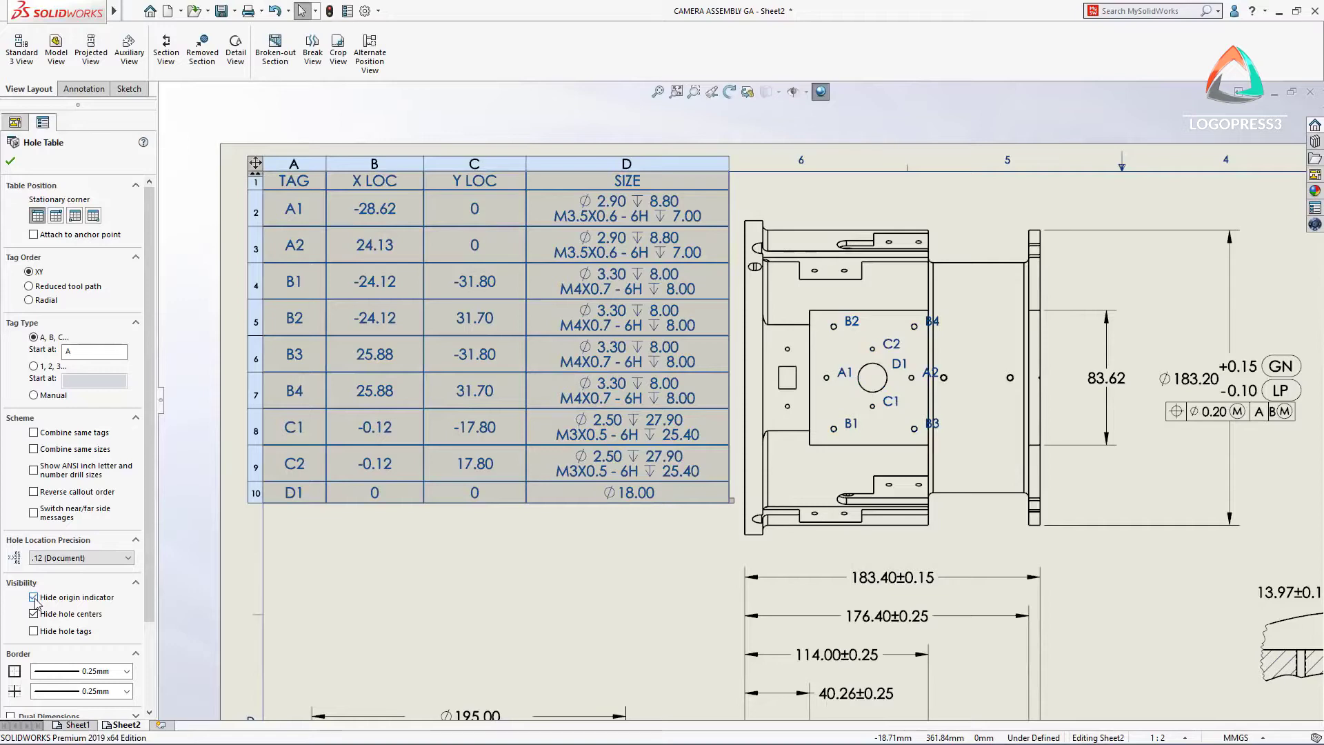
left_click(29, 287)
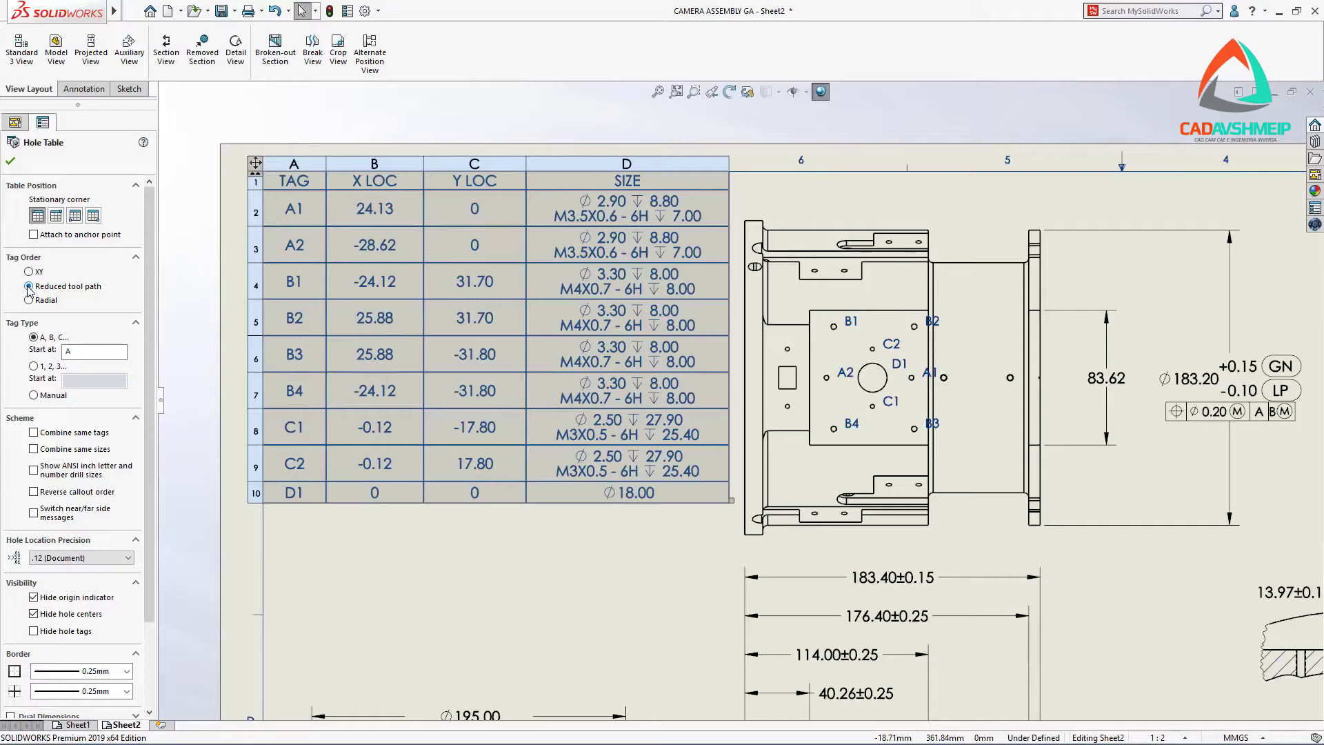
left_click(29, 300)
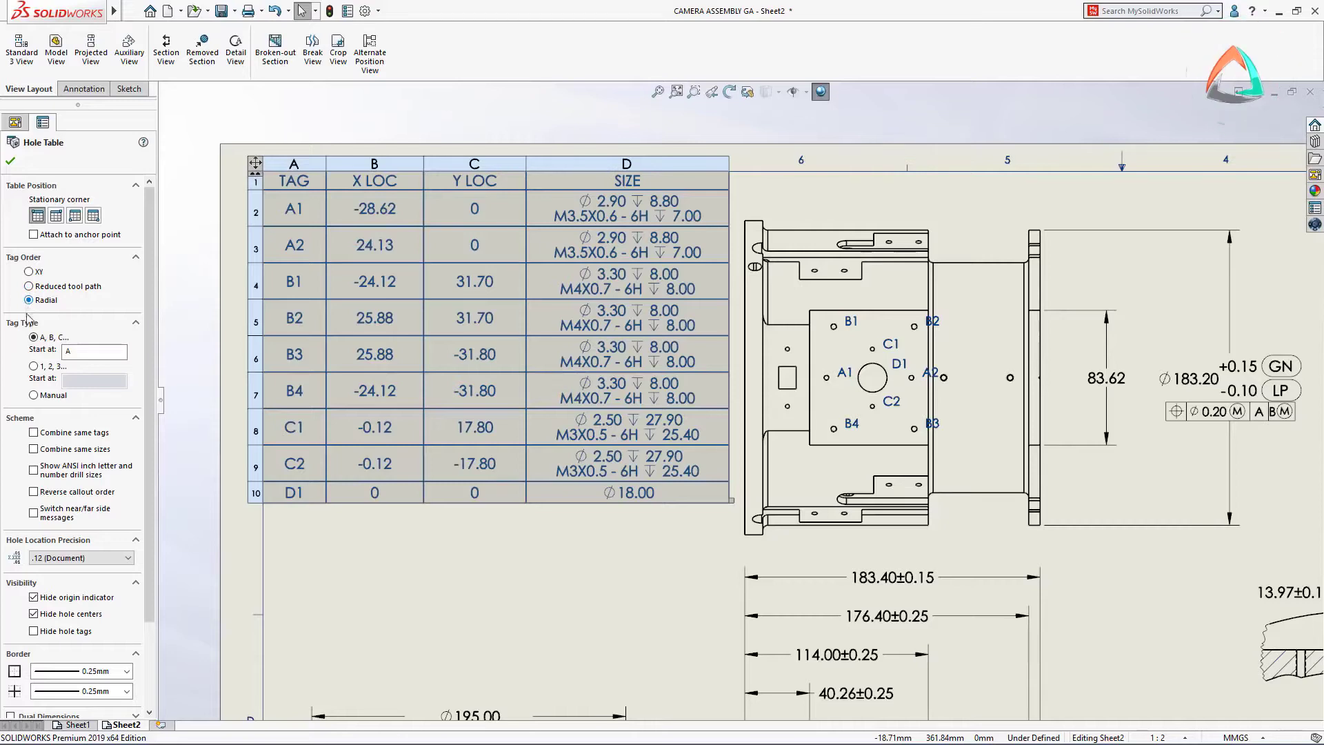
- Switch to manual tags renamed AA and BB, and combine identical hole sizes
left_click(34, 396)
left_click(60, 410)
type("AA")
left_click(76, 420)
left_click(74, 421)
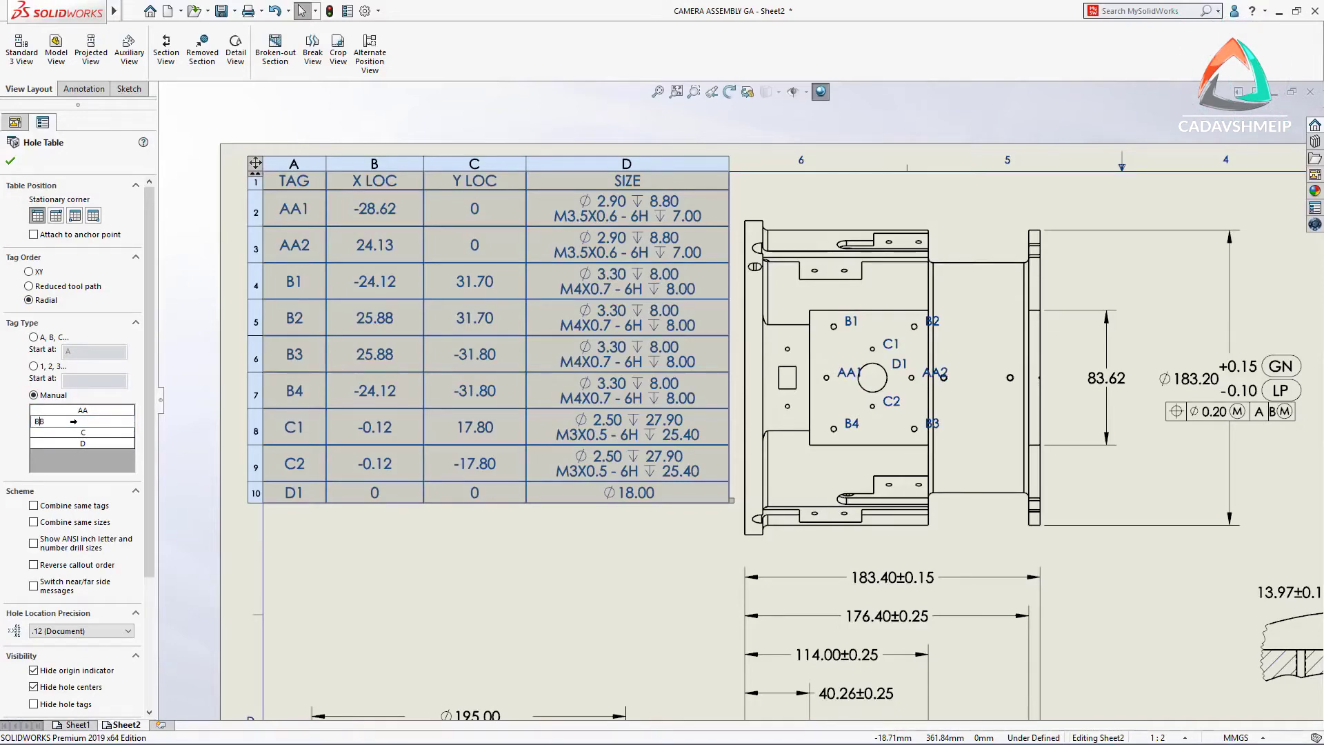
type("B")
key("Return")
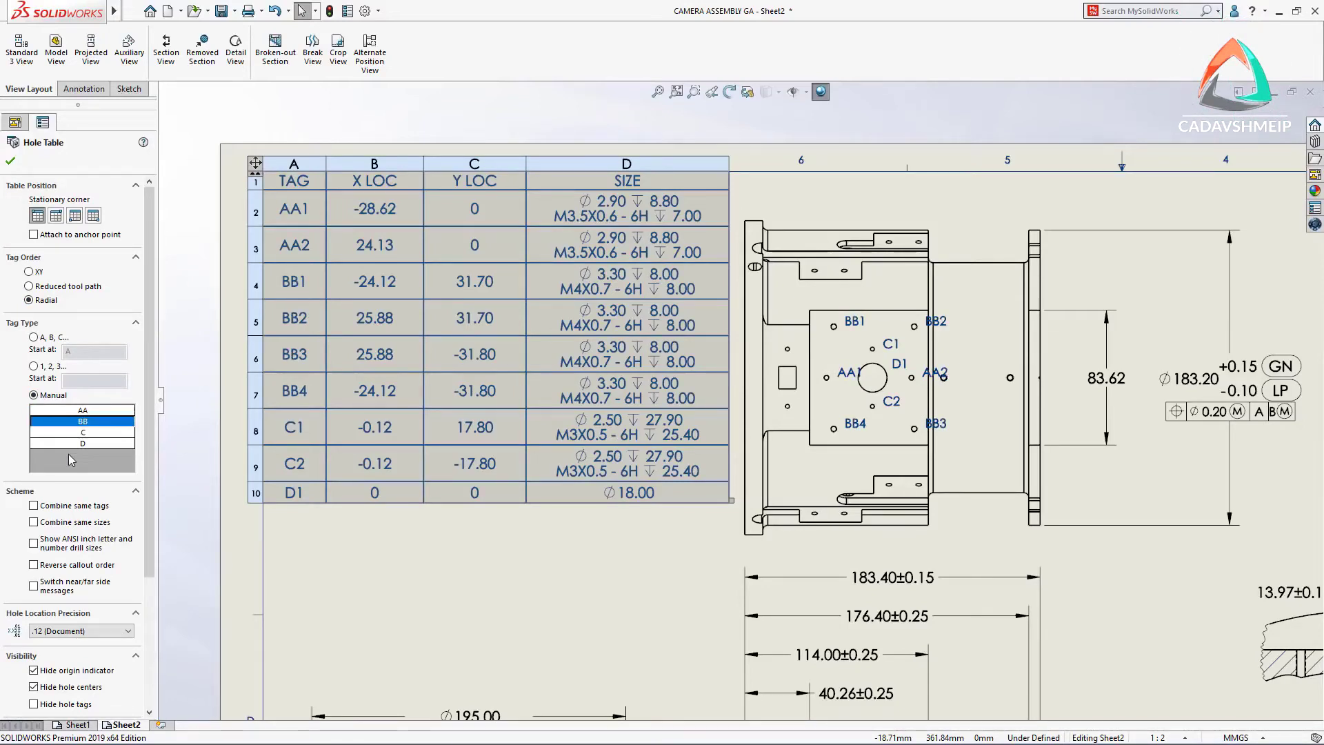
left_click(34, 522)
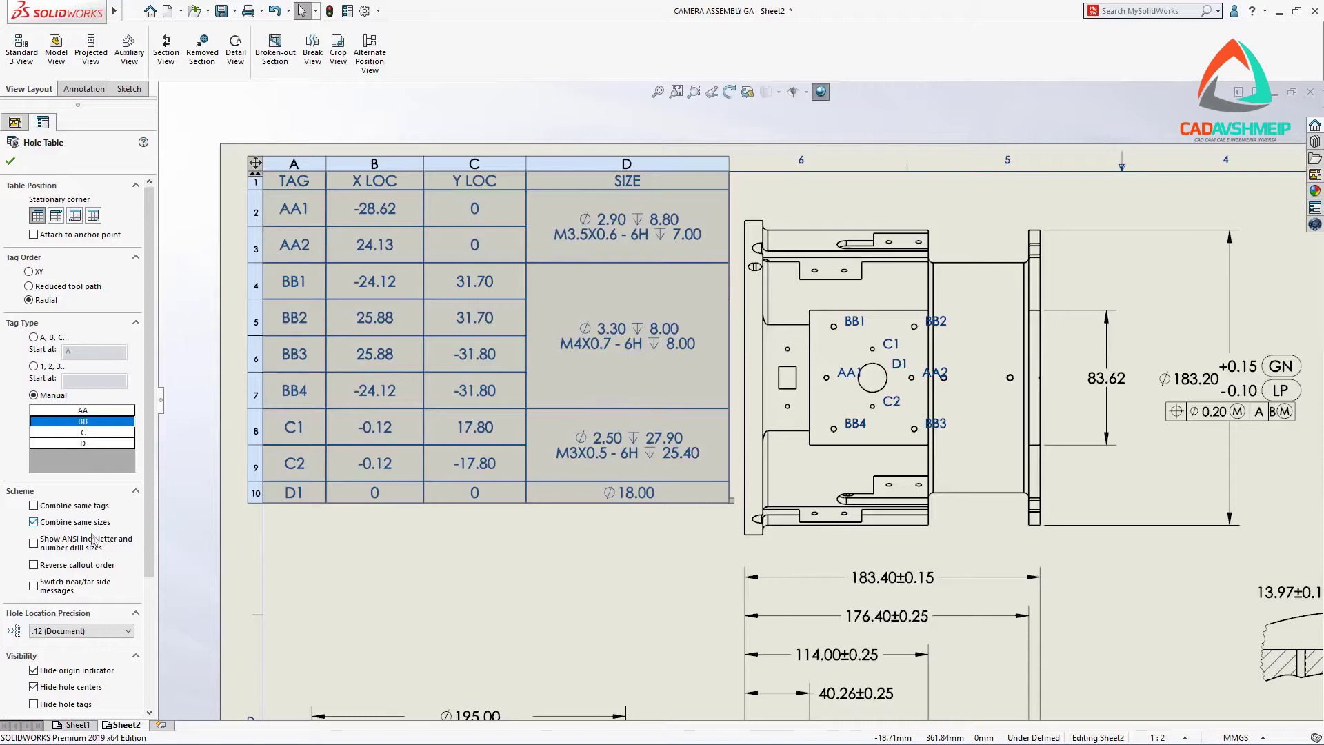
- Assign the AC tag prefix to the C holes so they read AC1 and AC2
left_click(227, 533)
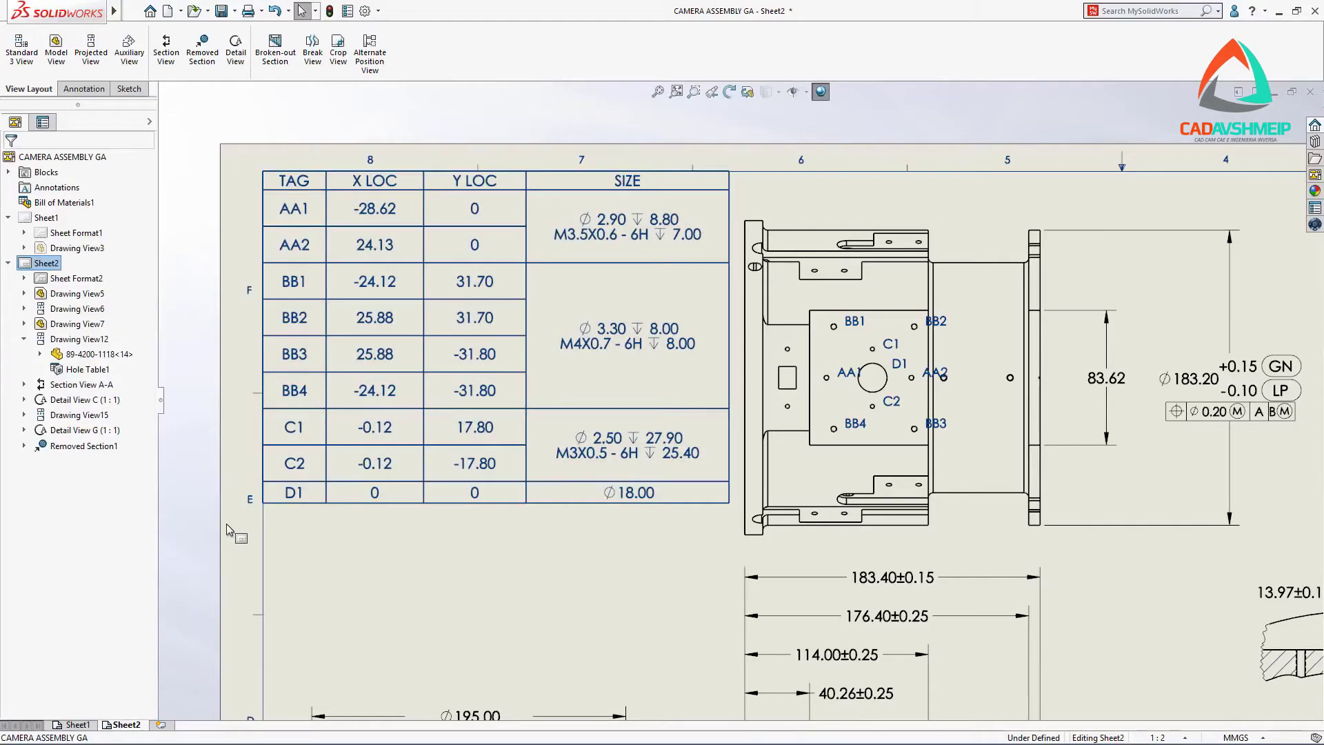
left_click(294, 432)
right_click(294, 433)
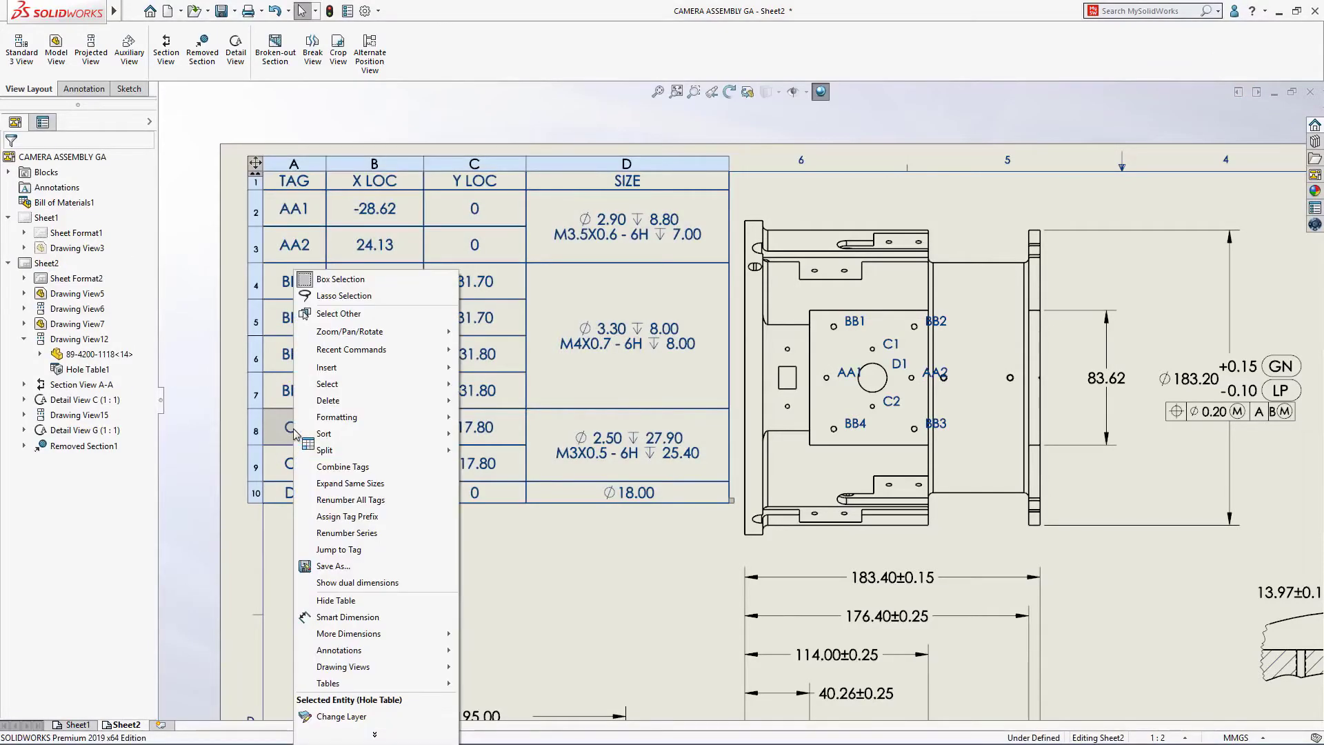
left_click(335, 516)
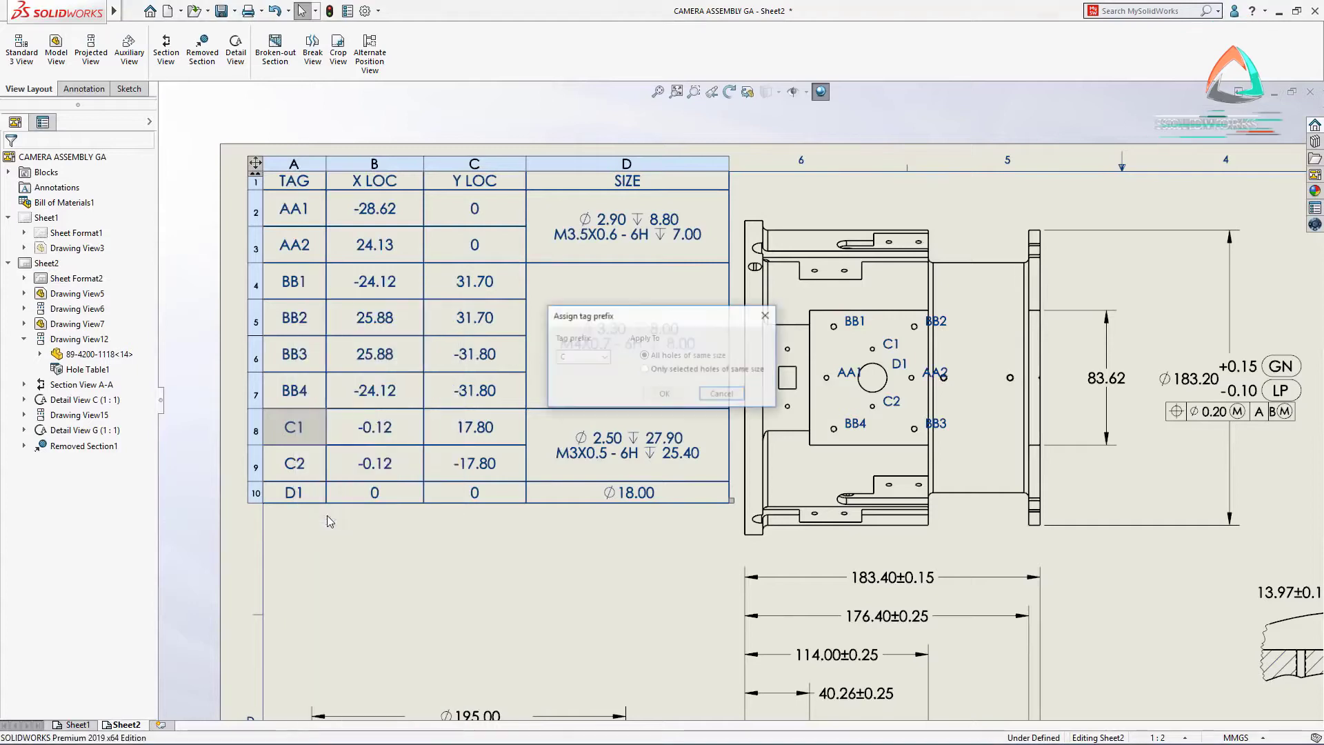
left_click(604, 356)
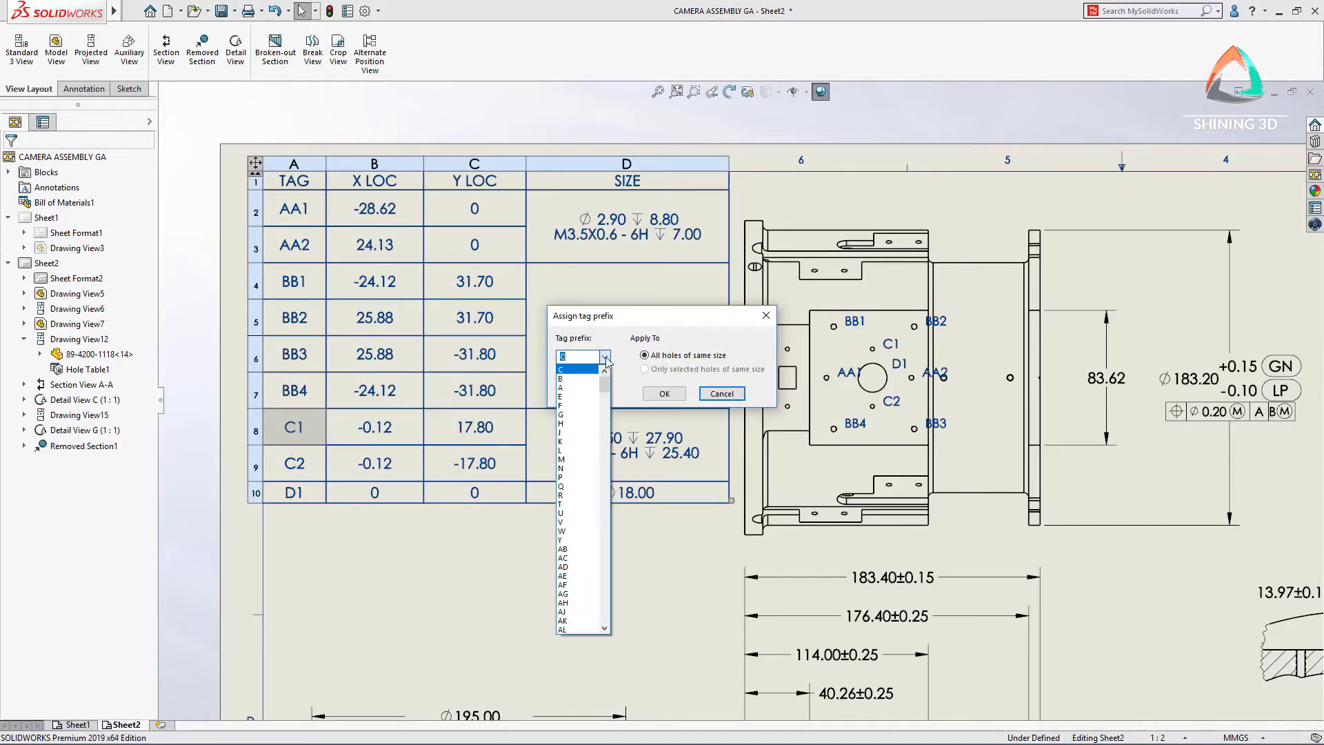
left_click(578, 559)
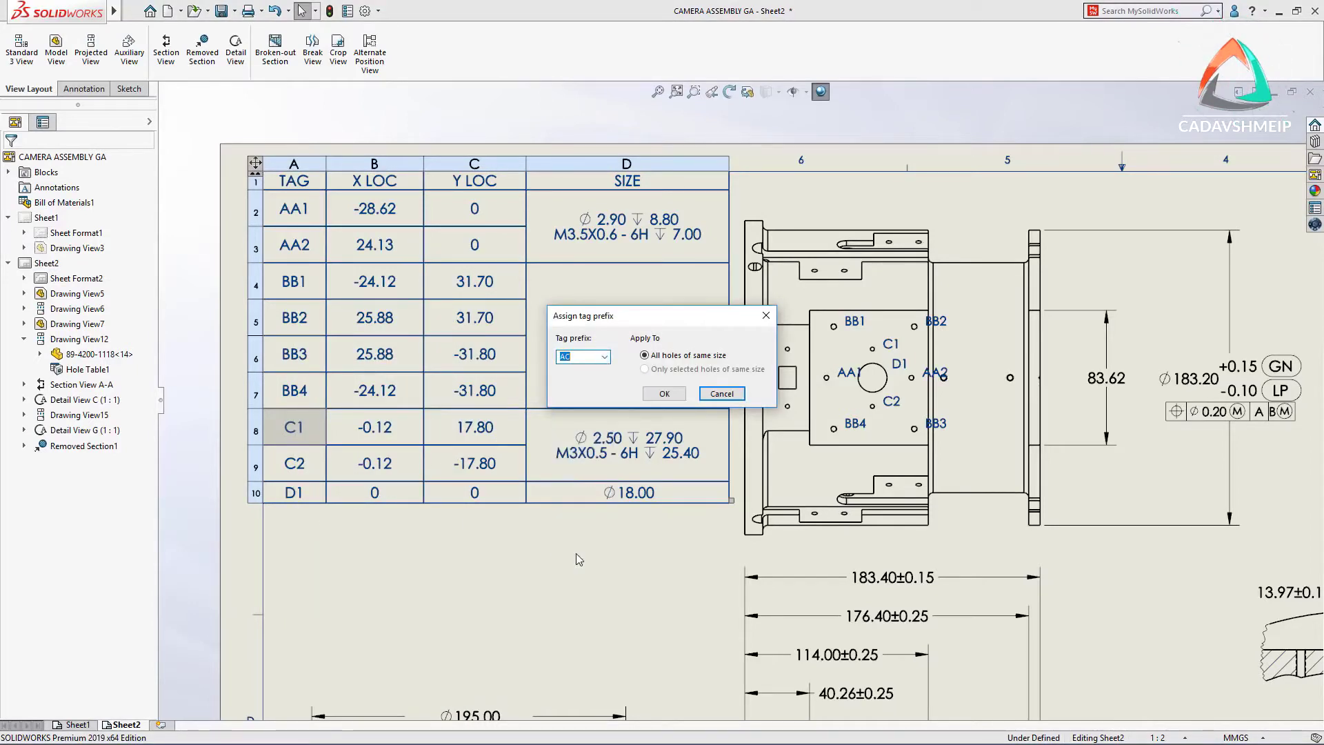
left_click(662, 394)
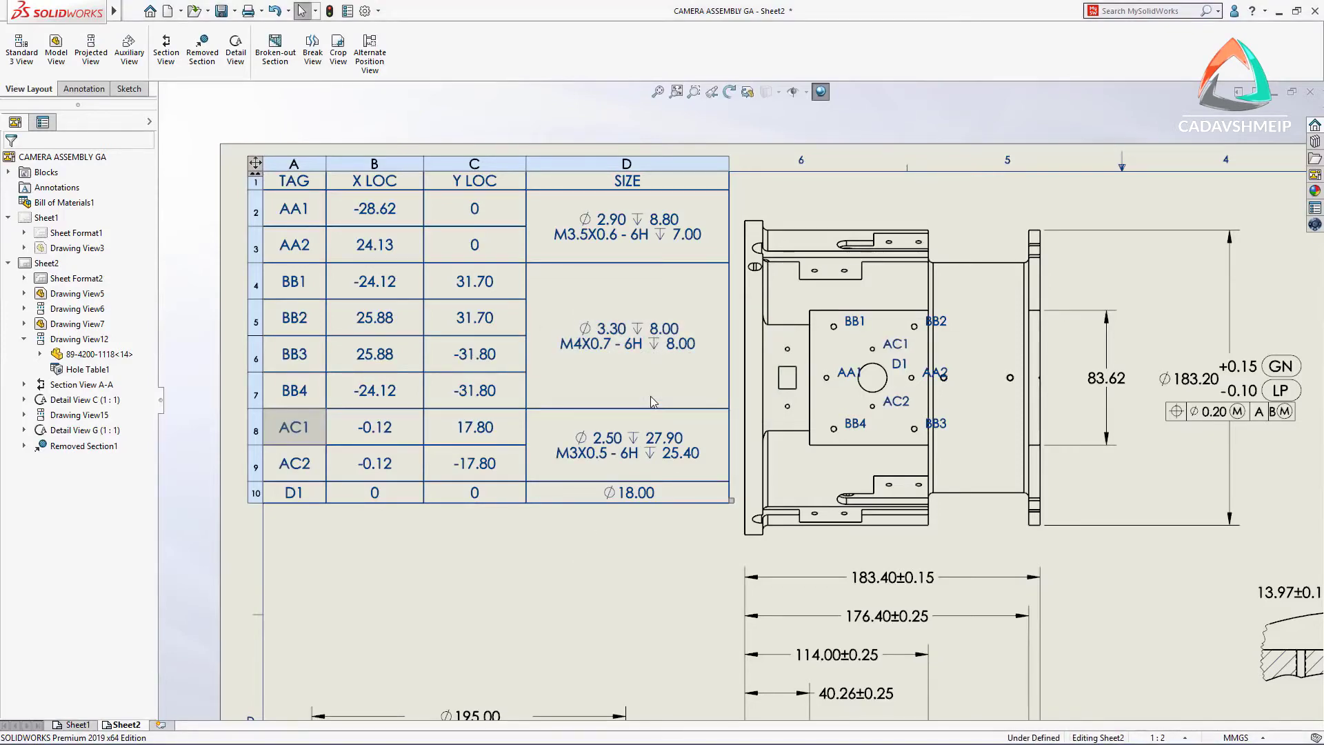
- Exclude the top view and Section View A-A from automatic update
left_click(659, 92)
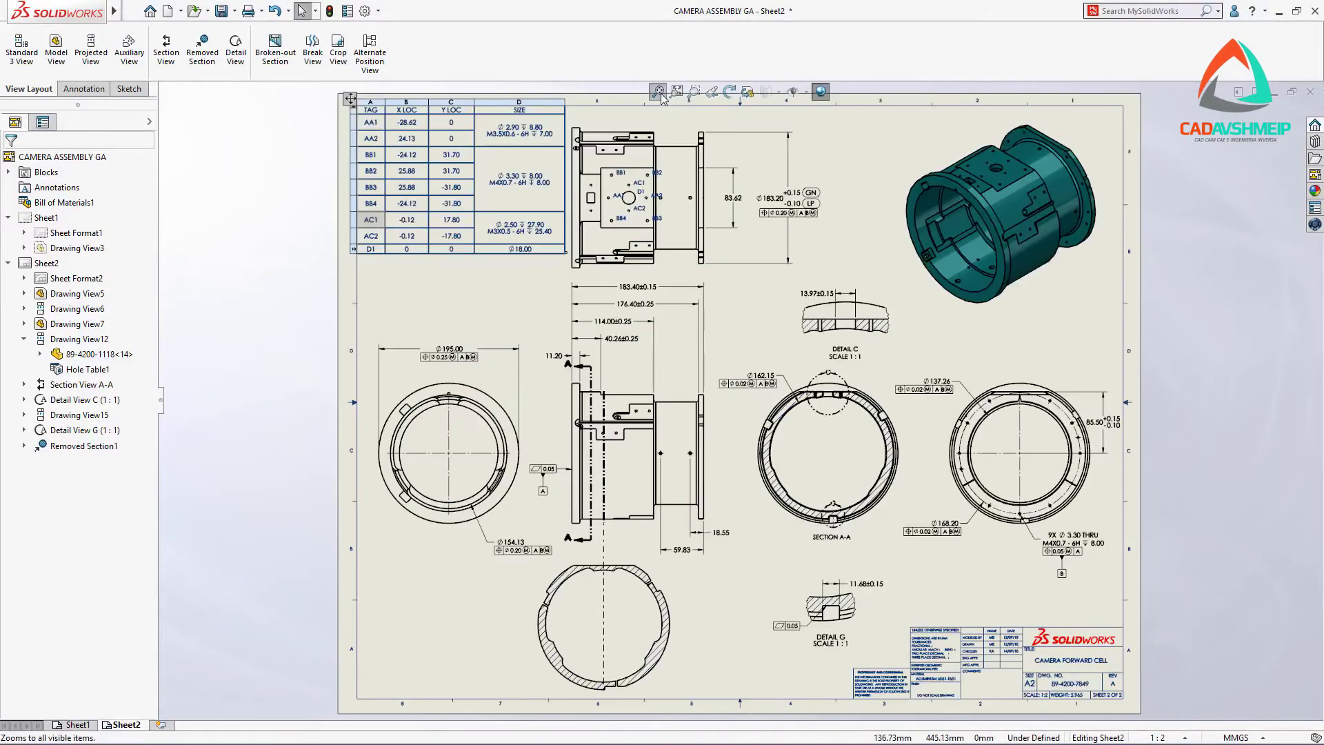
left_click(678, 133)
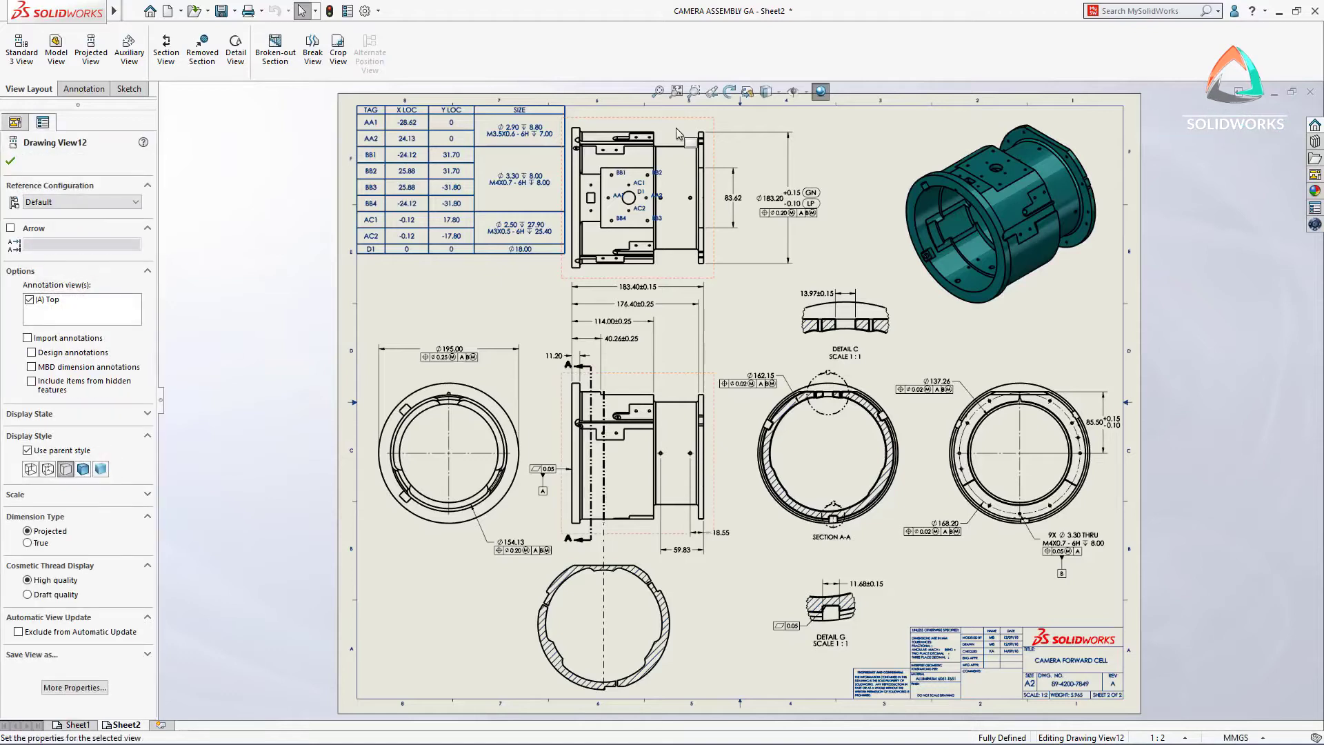
left_click(797, 384, "ctrl")
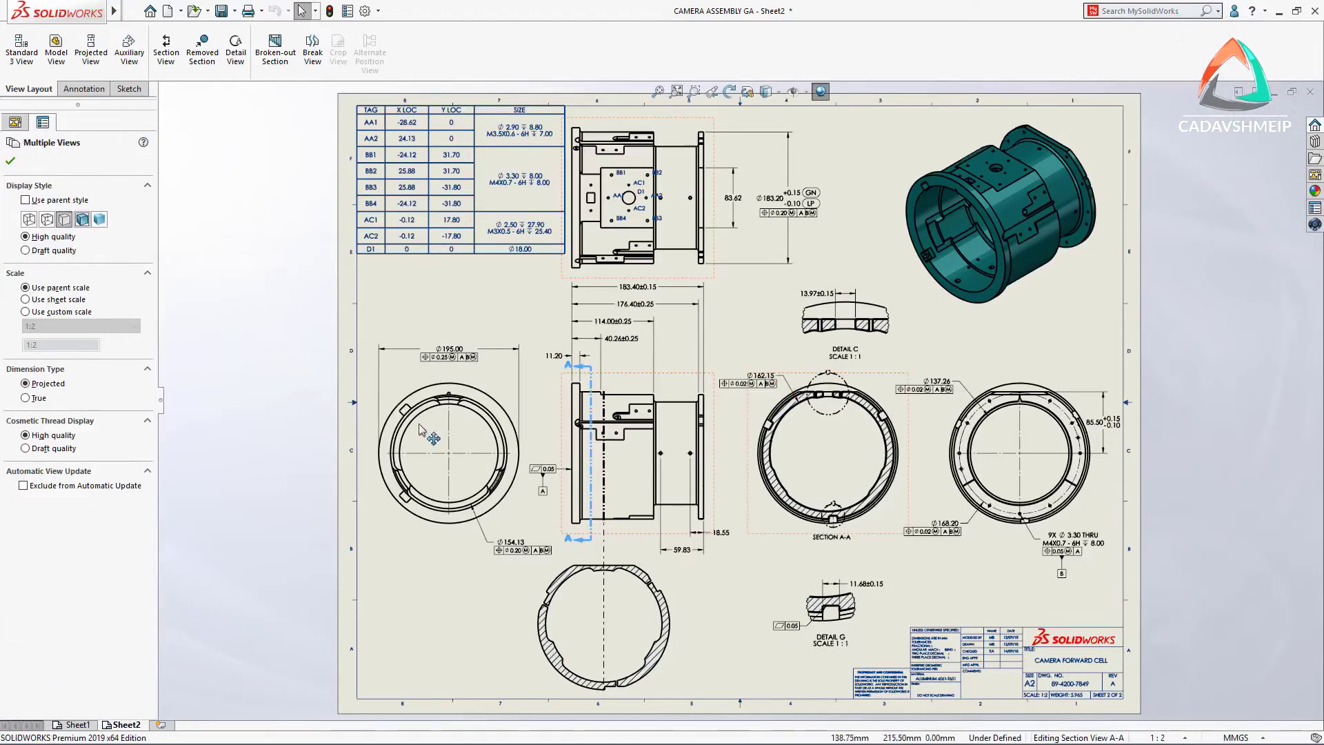
left_click(24, 487)
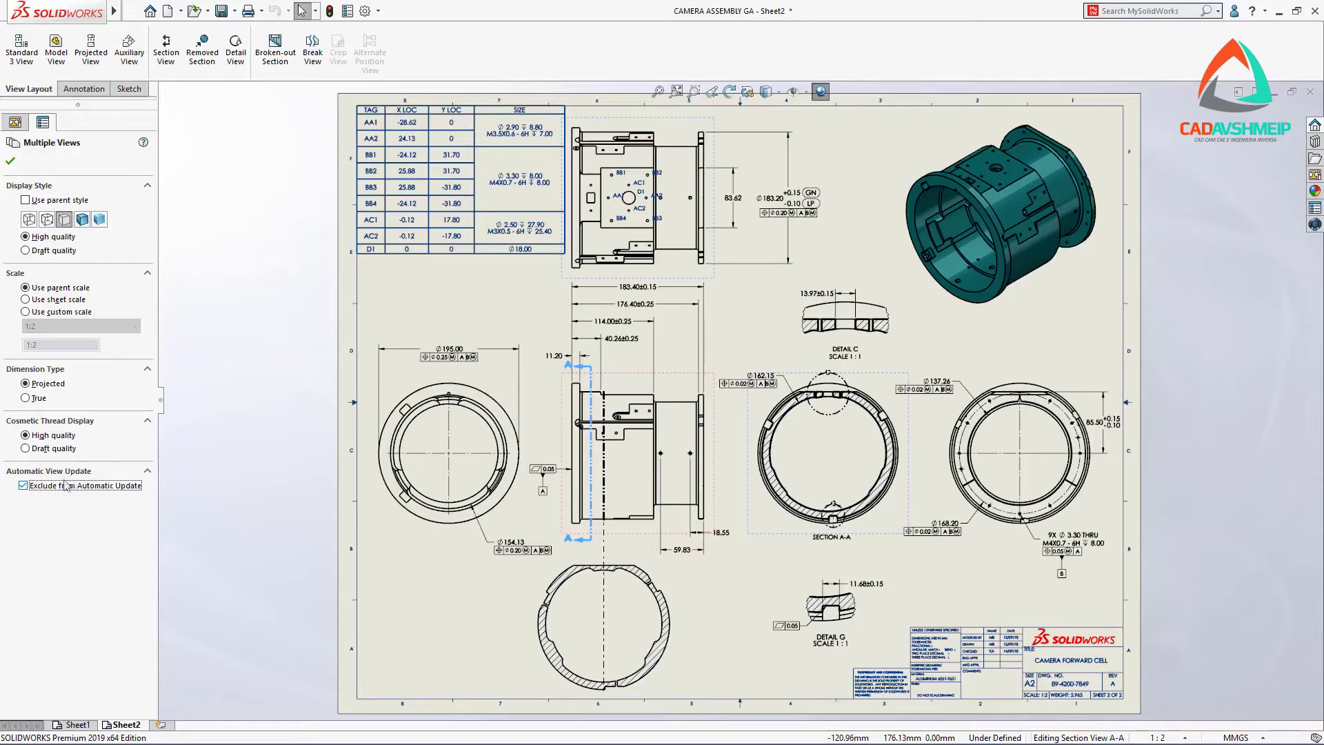
left_click(188, 440)
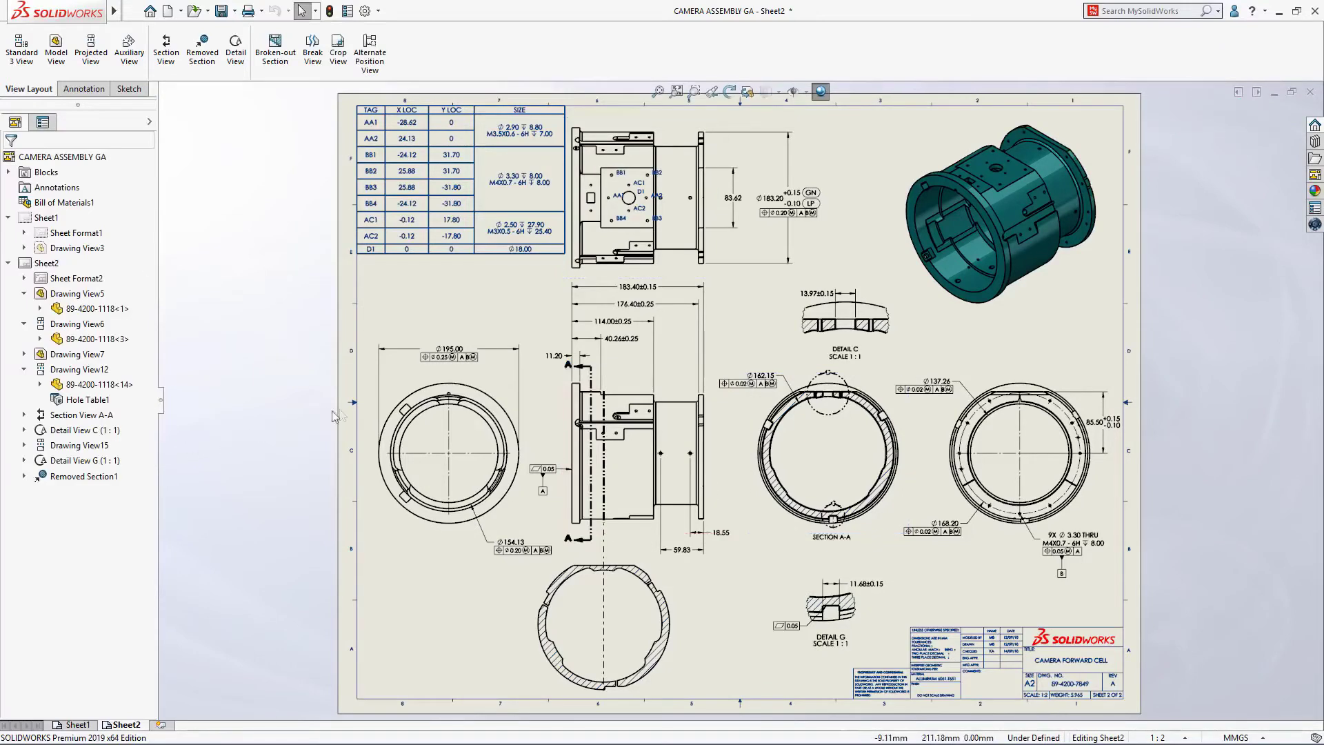
left_click(416, 404)
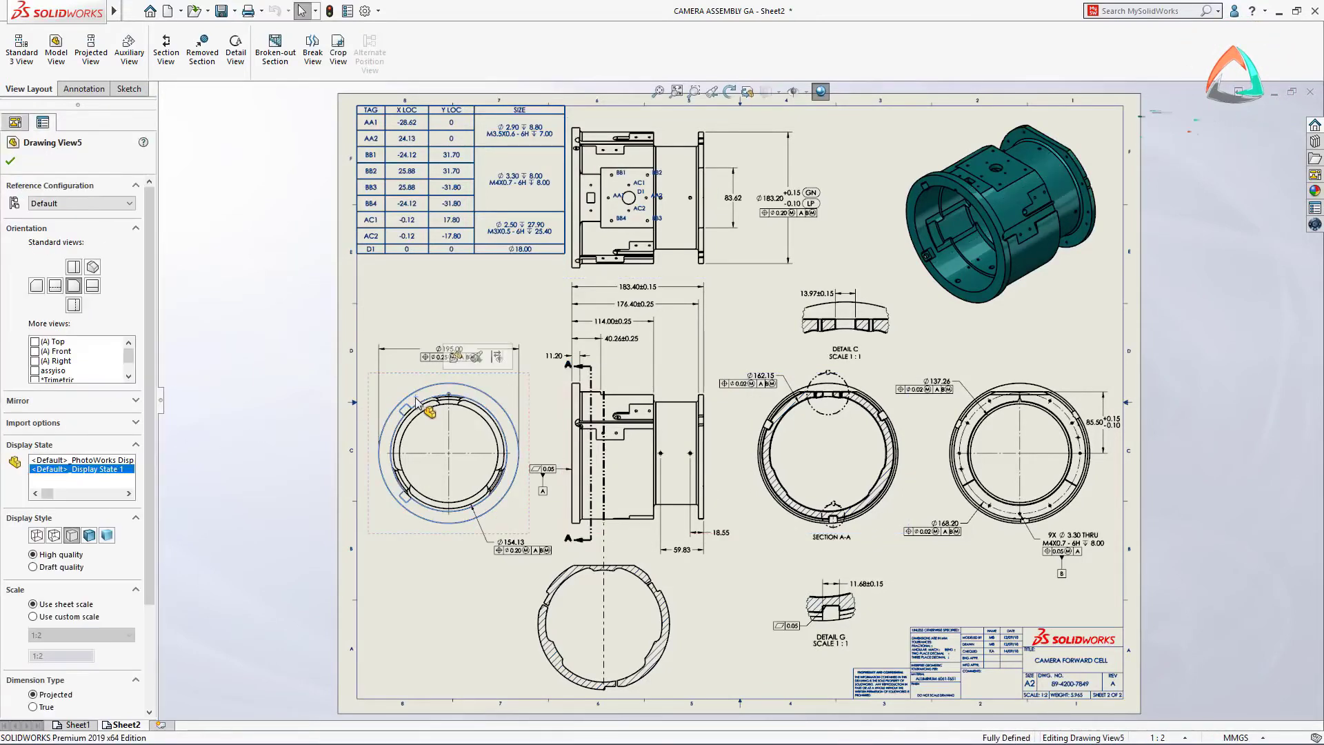
- Change the part's Base-Revolve flange dimension from 7.00 to 13.00 and return to the drawing
left_click(450, 361)
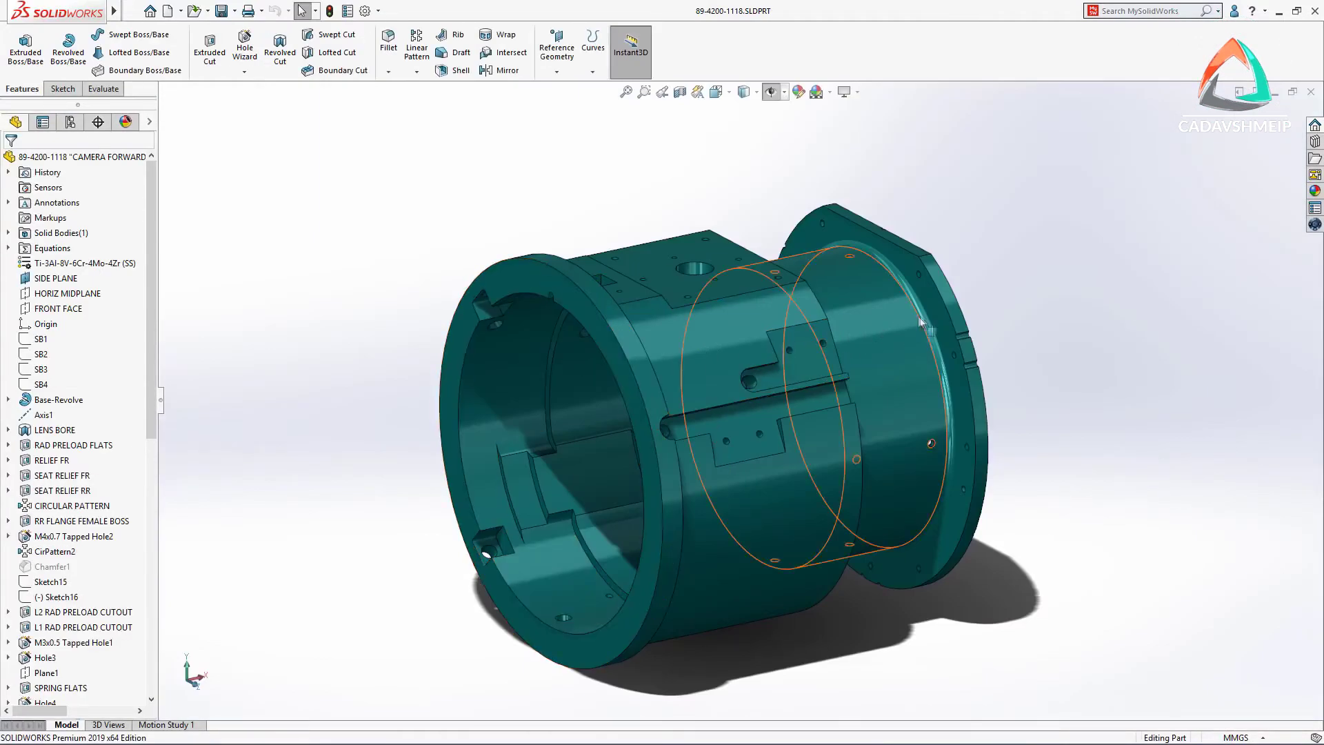
left_click(936, 314)
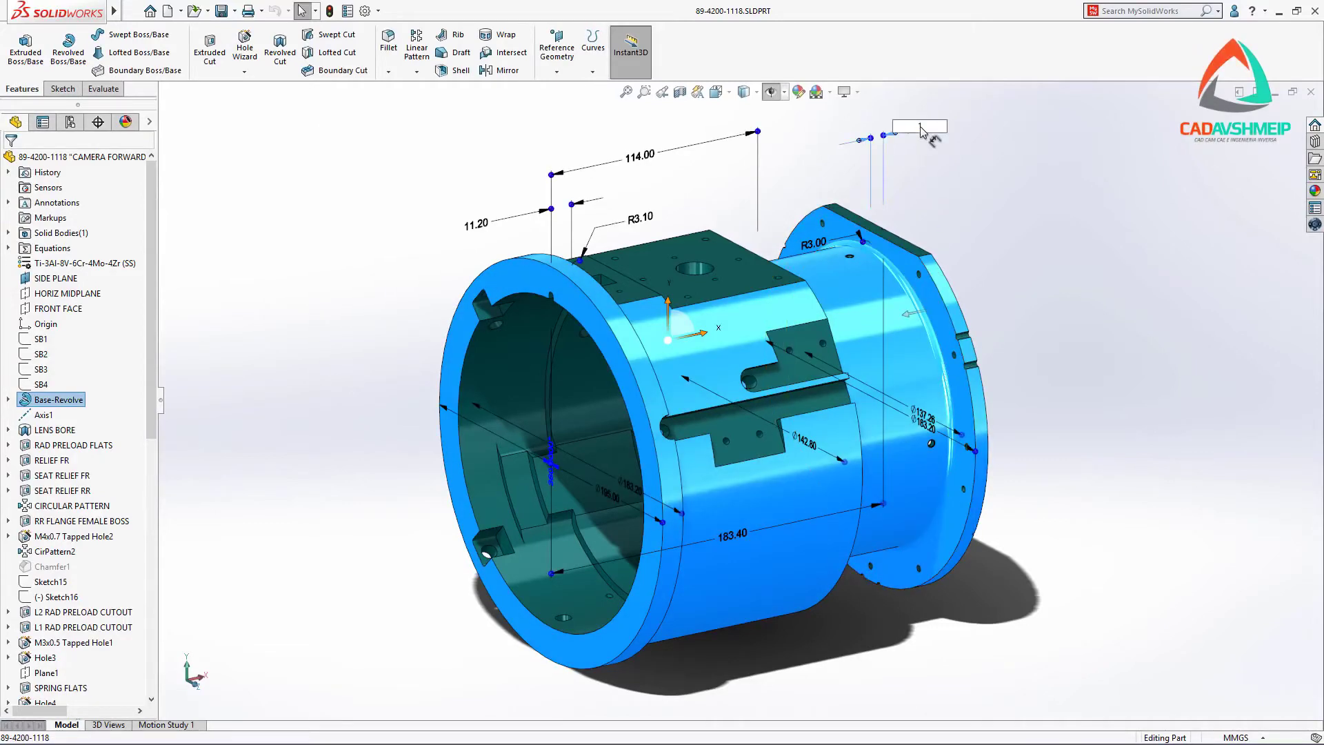
key("Return")
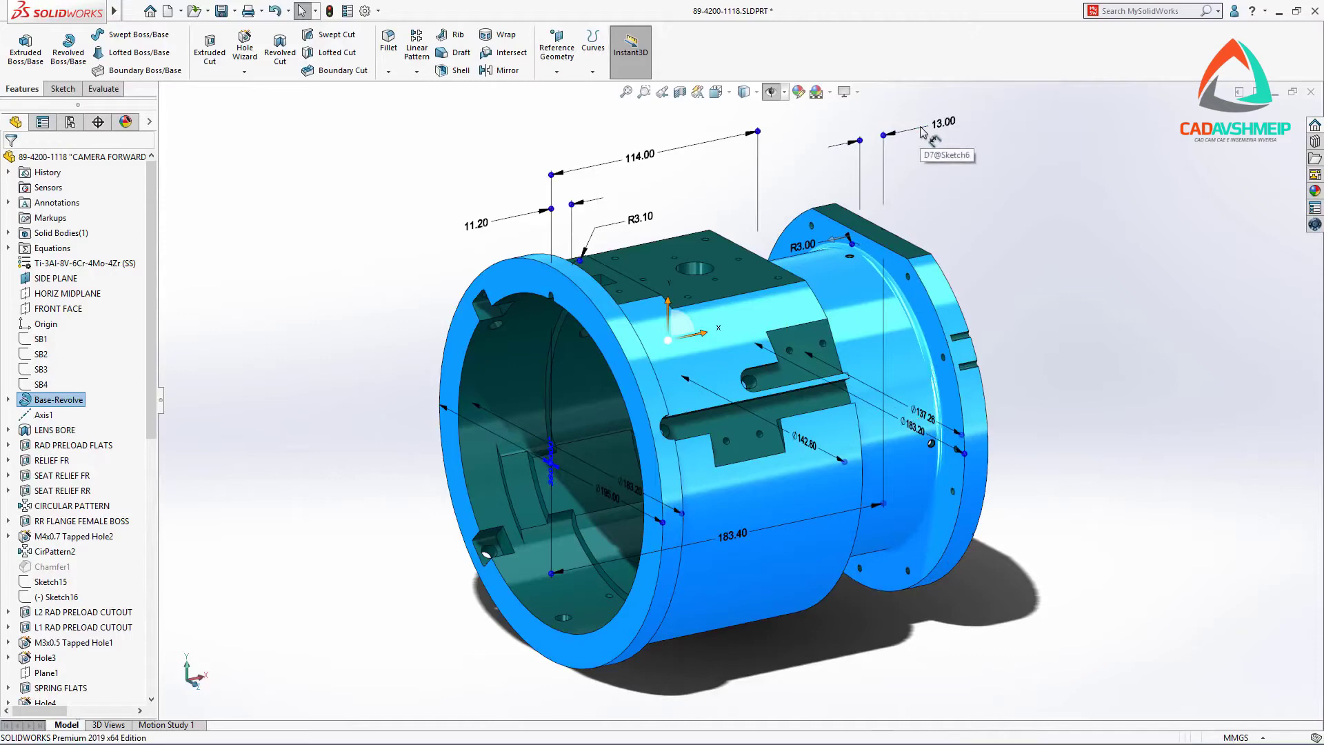
left_click(923, 150)
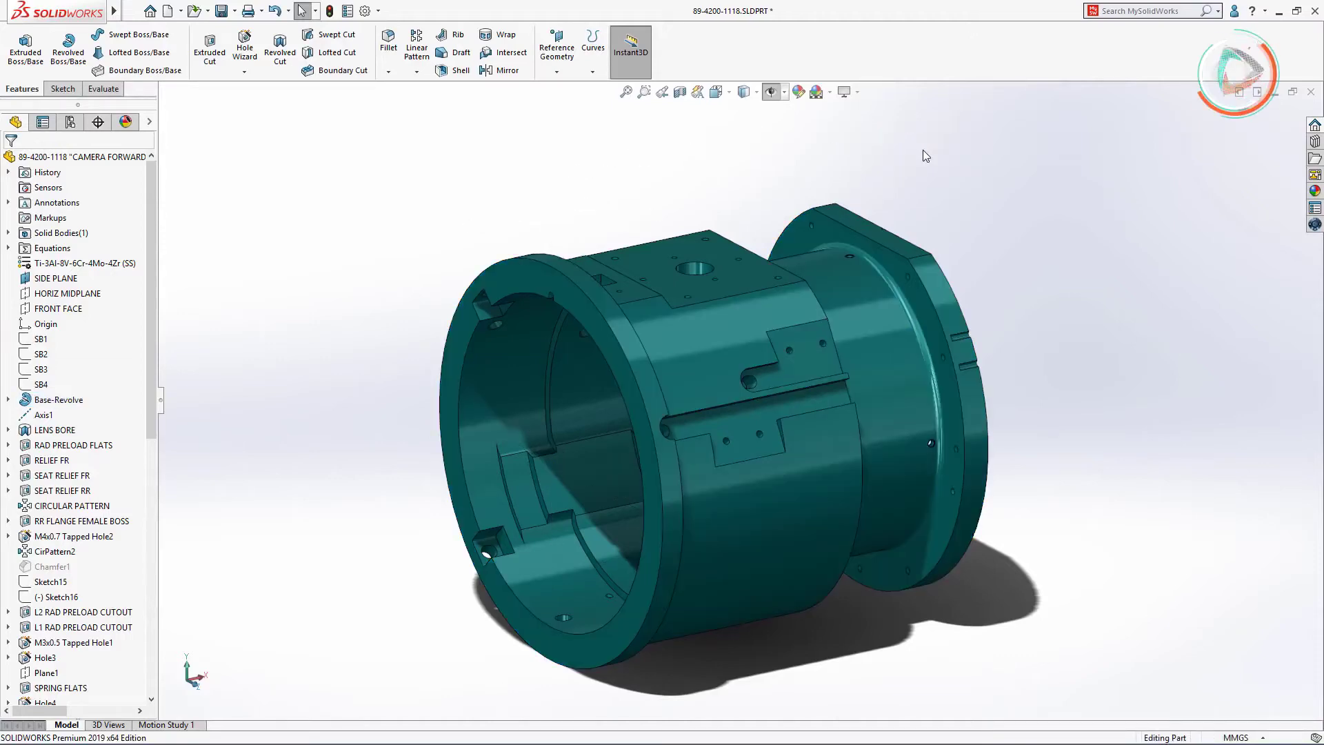
key("ctrl+Tab")
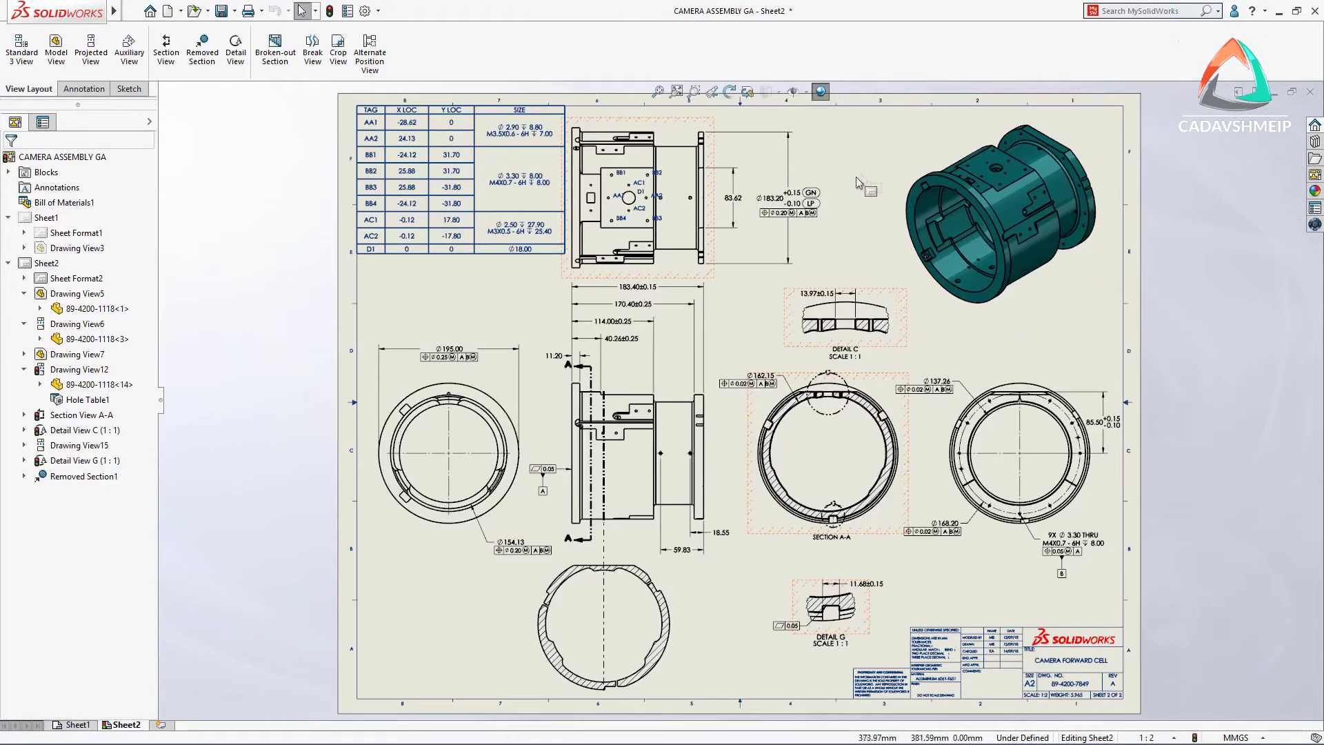
- Update only the top view to the changed part, then go to Sheet1 with the BOM
left_click(662, 261)
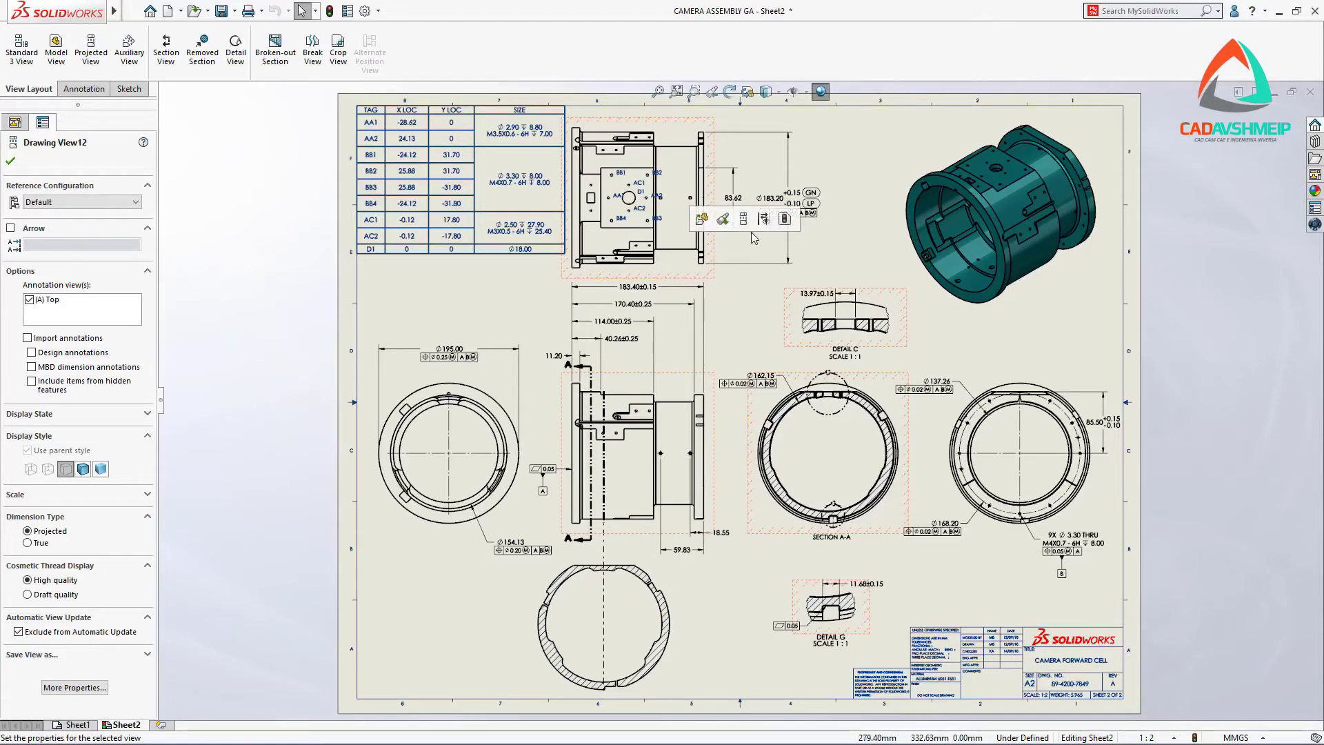
left_click(784, 220)
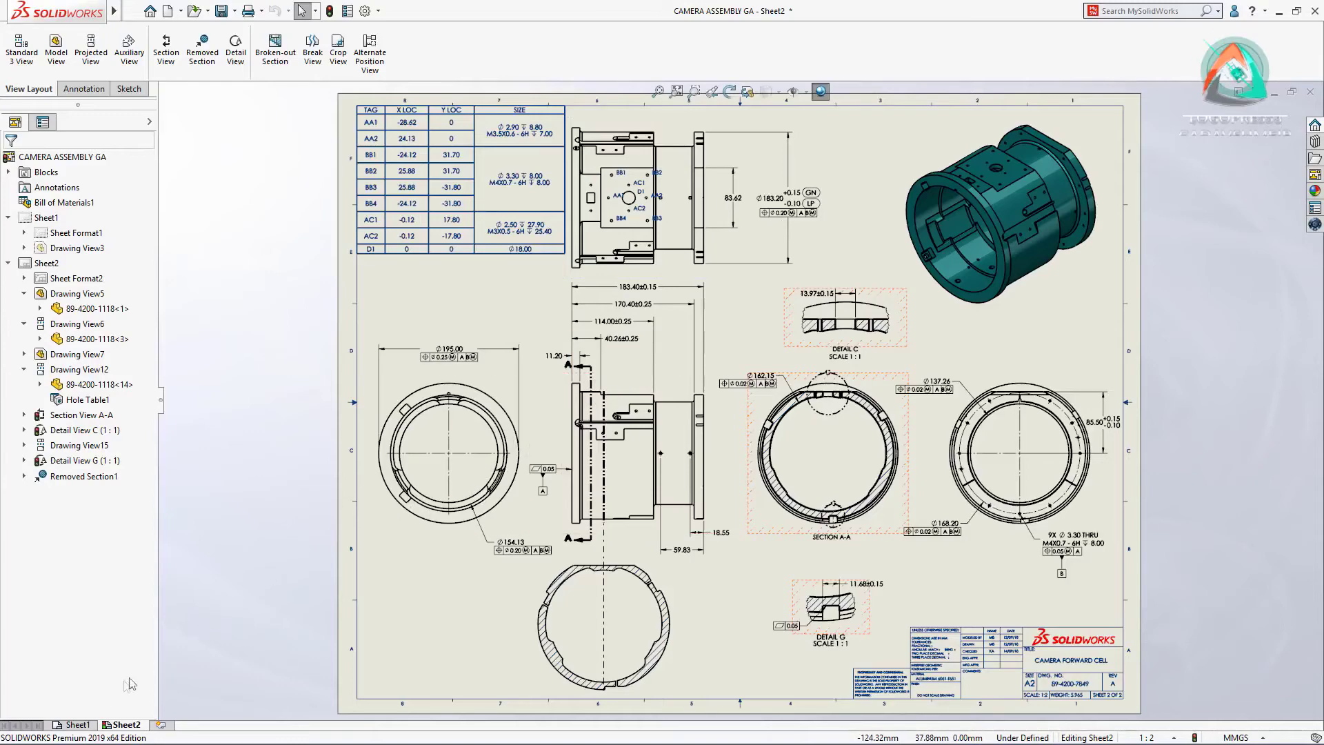
left_click(59, 725)
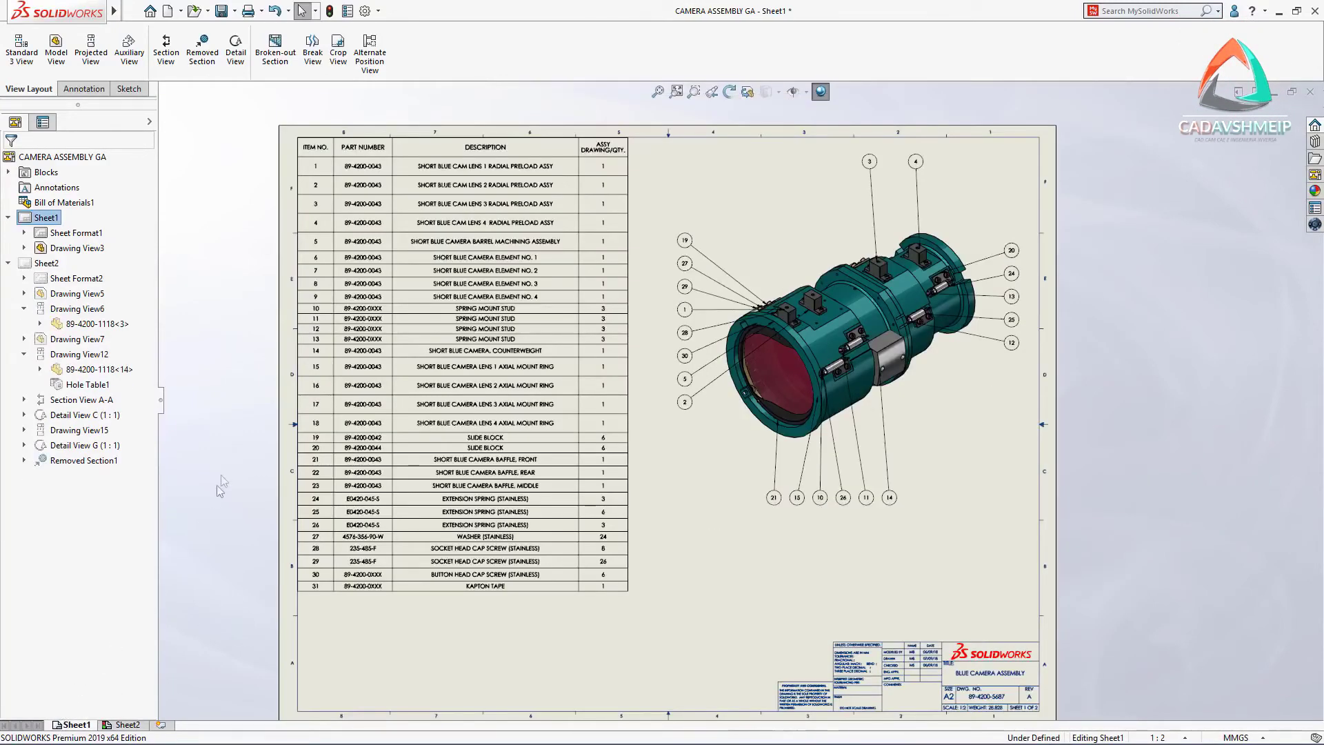
- Save the bill of materials as 'Camera BOM' in Excel 2007 (*.xlsx) format
left_click(291, 371)
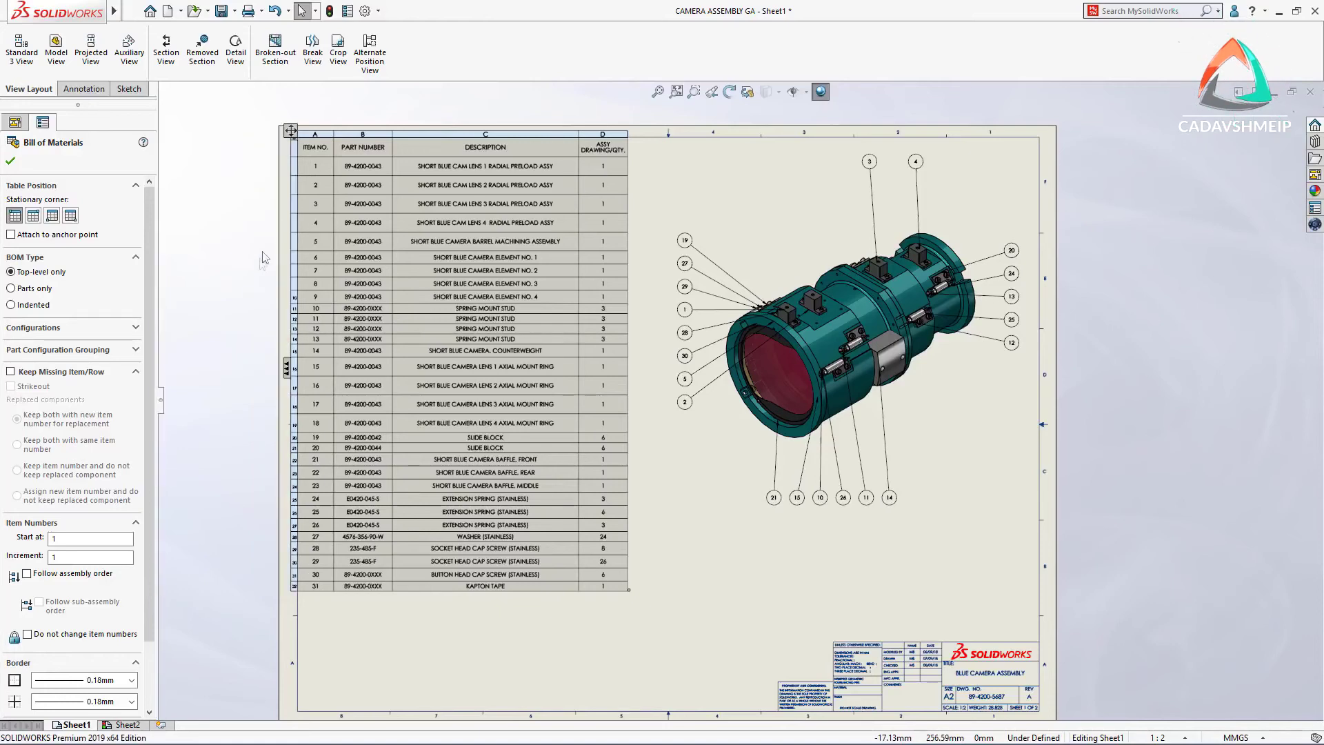
right_click(291, 134)
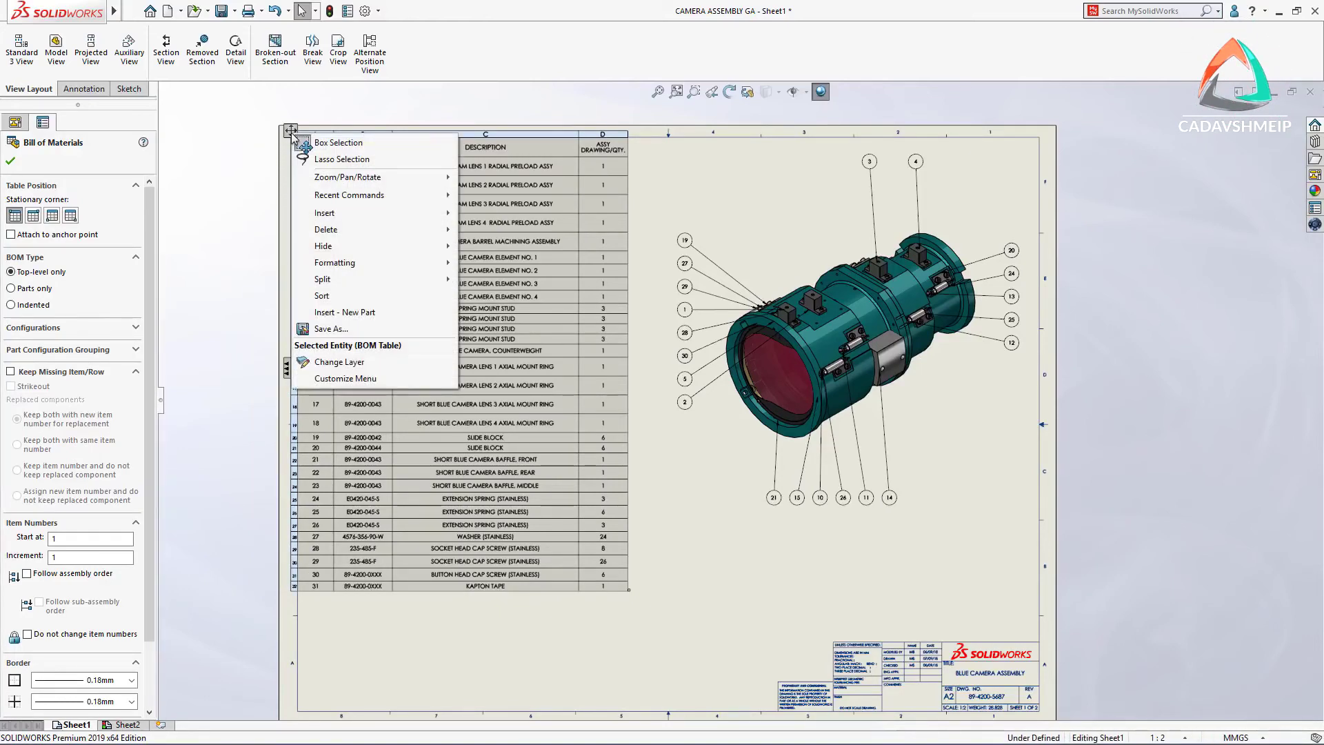
left_click(351, 329)
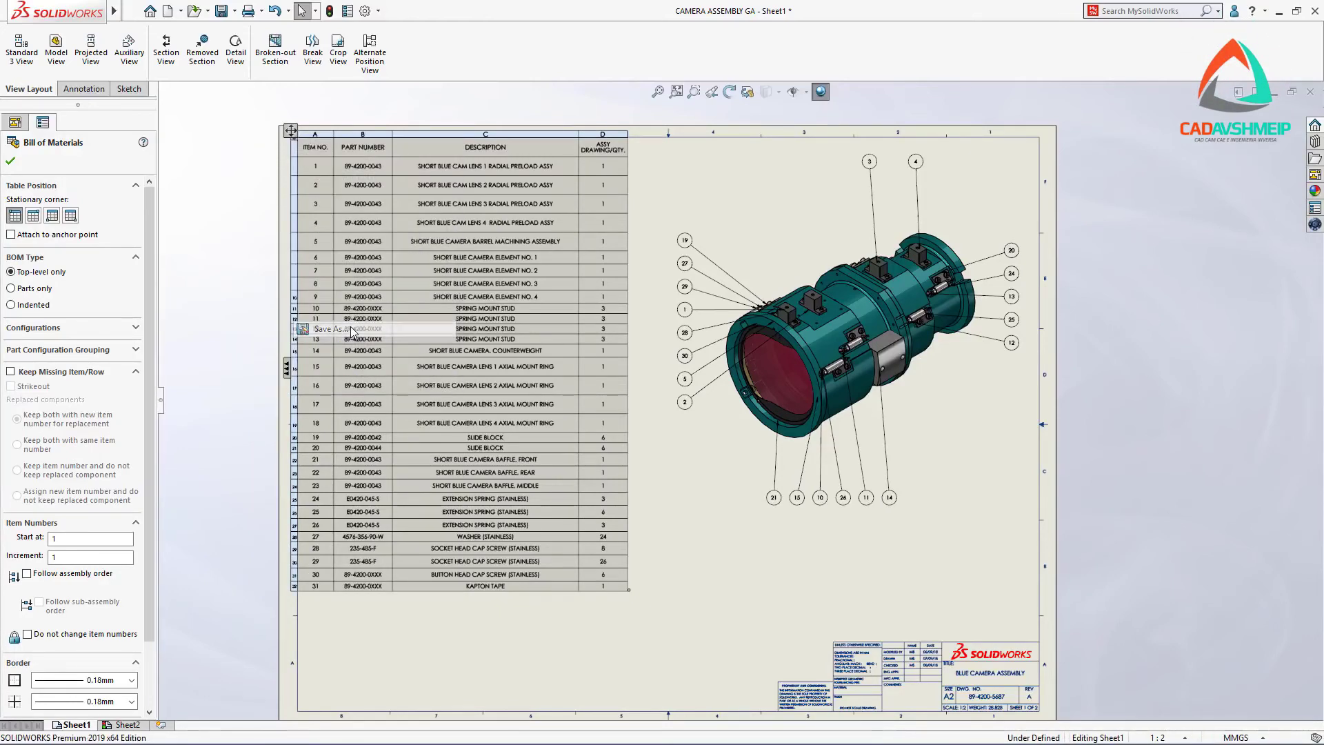
type("Camera BOM")
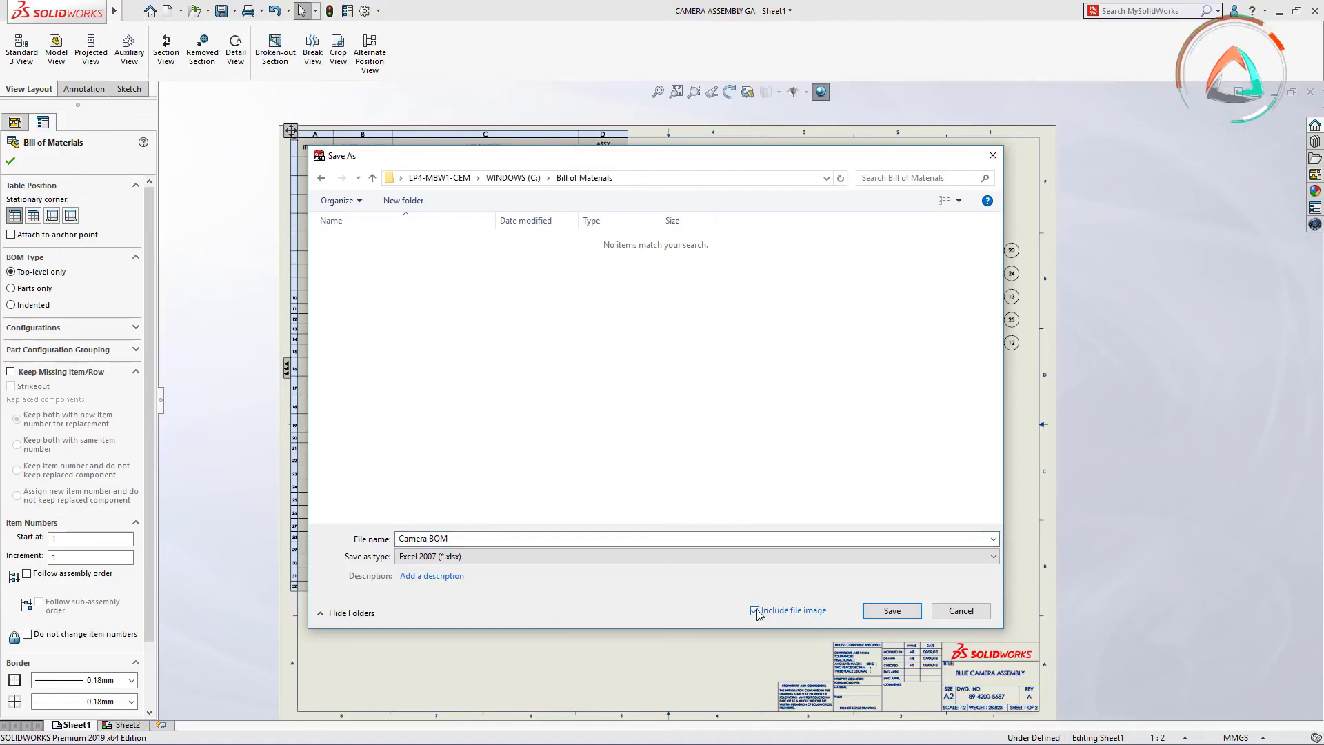
left_click(882, 613)
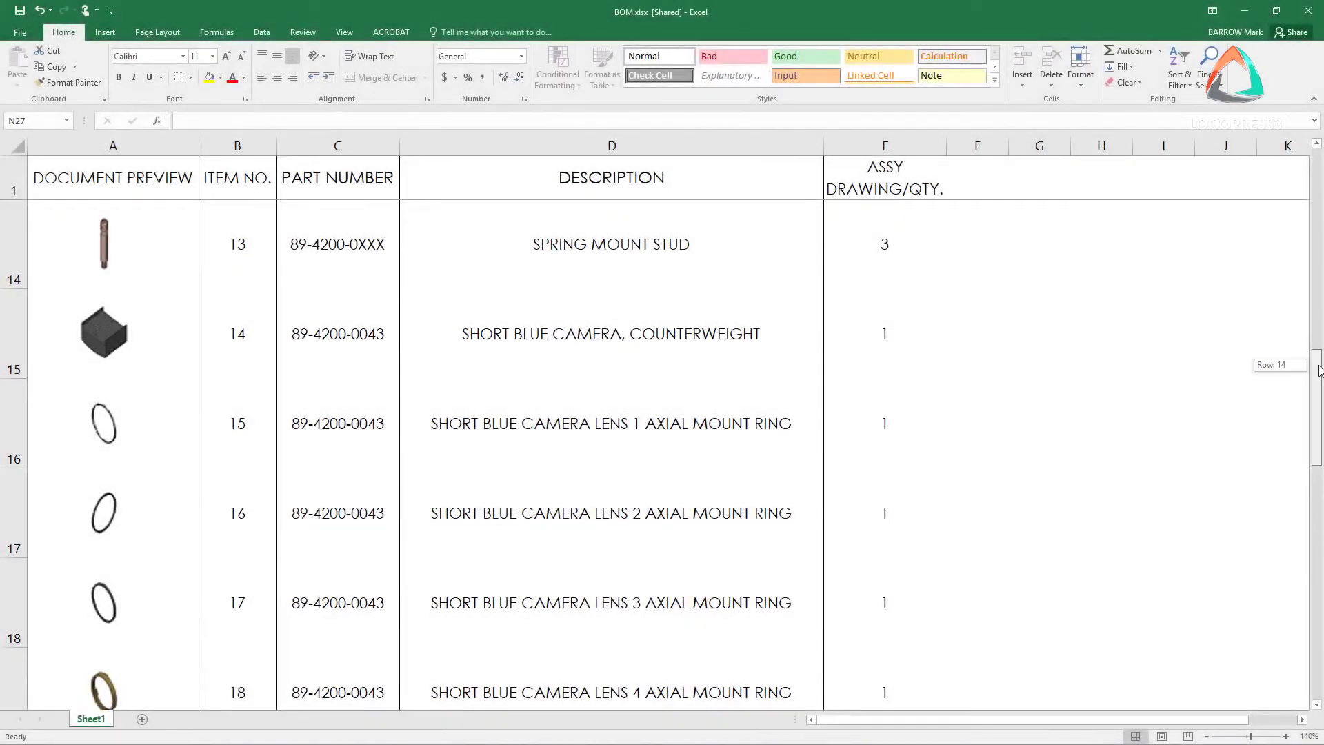
- Return from Excel to SOLIDWORKS and bring up Sheet2 with the hole table and views
left_click_drag(1319, 370, 1321, 434)
left_click_drag(1322, 445, 1319, 456)
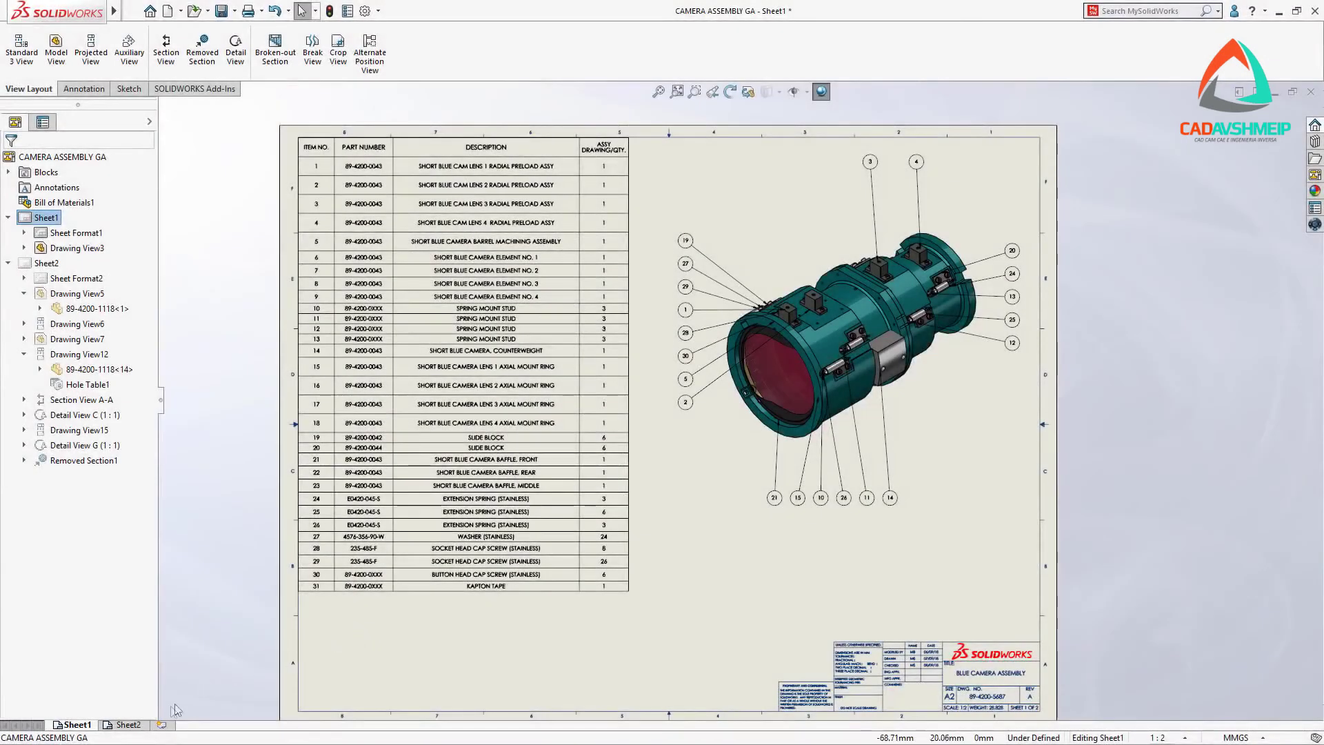
left_click(136, 725)
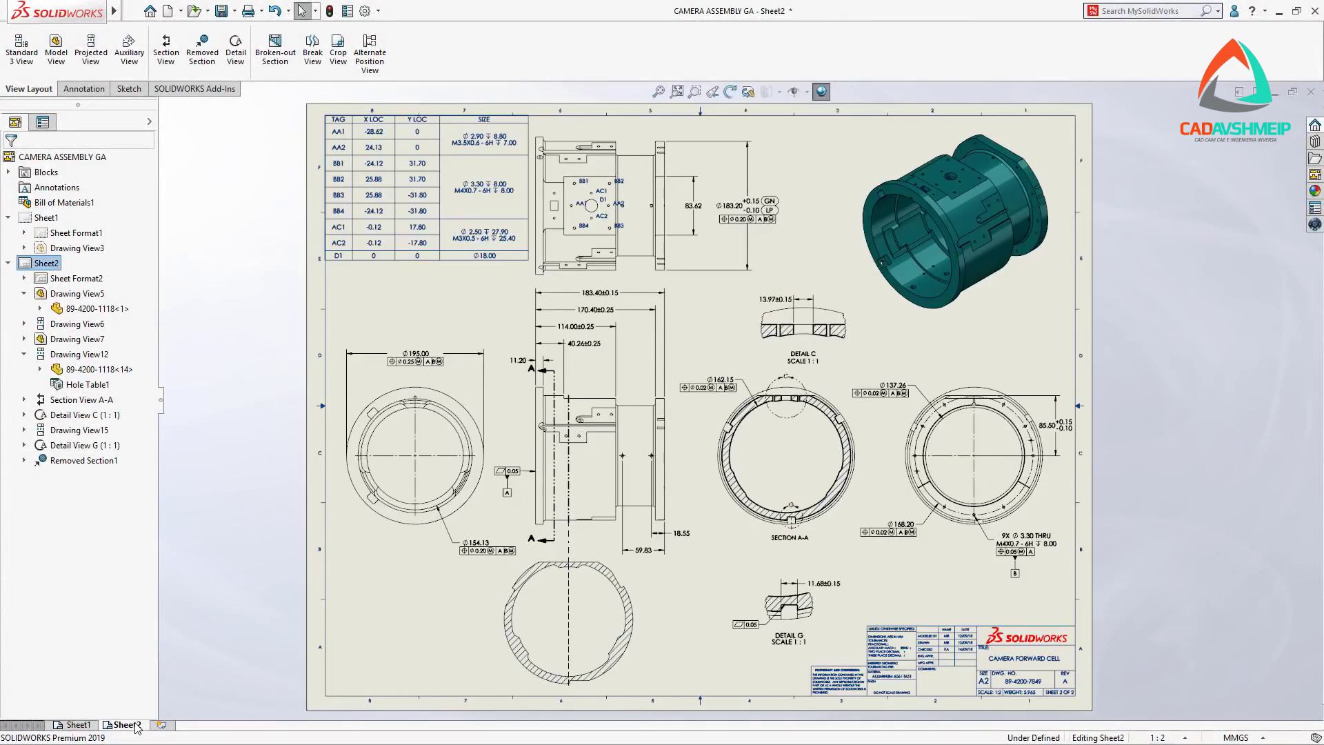